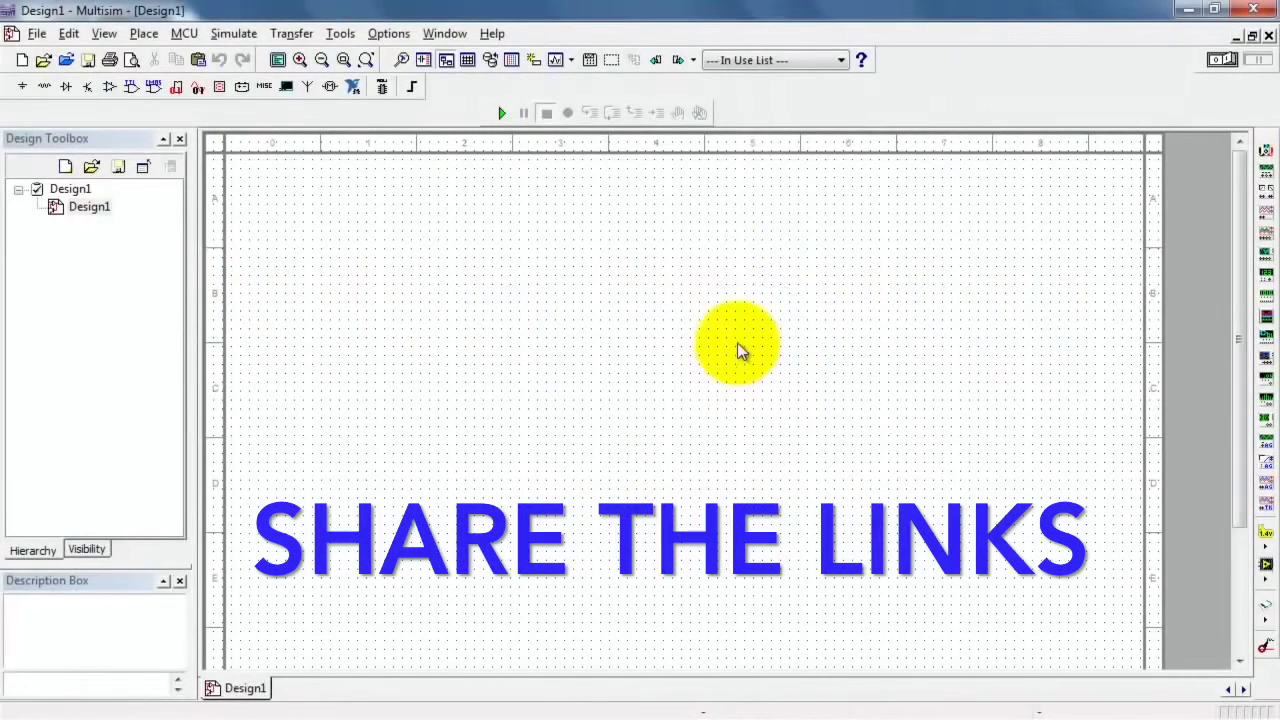
Tick Virtual in the toolbar list to show the virtual components toolbar
{"action": "right_click", "coordinate": [785, 105]}
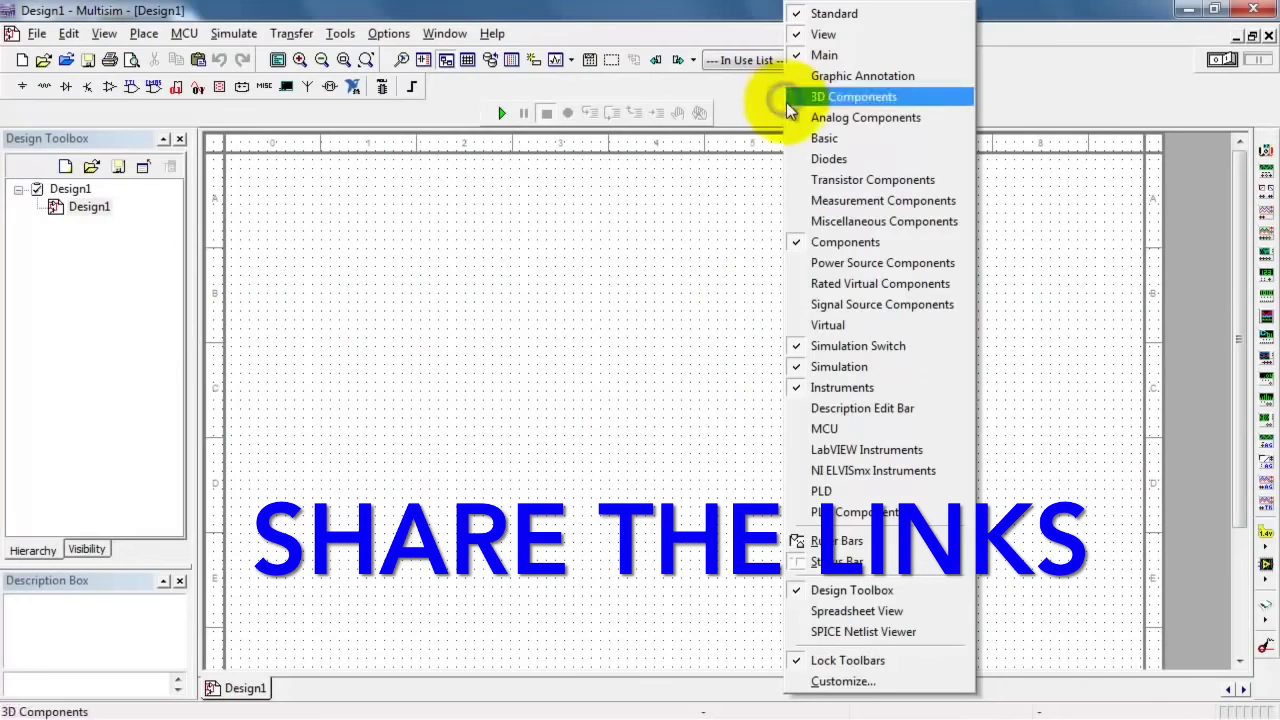
{"action": "left_click", "coordinate": [831, 326]}
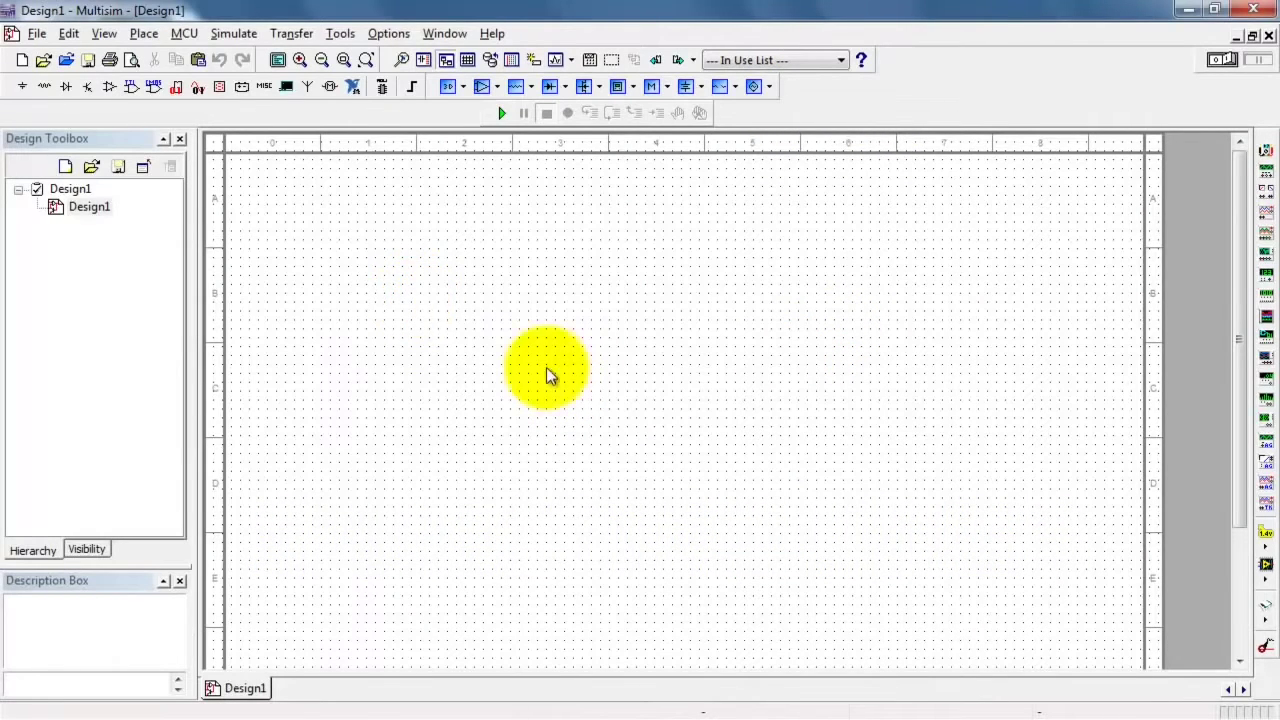
Search the component browser for '2n22' and place a 2N2222A transistor as Q1
{"action": "left_click", "coordinate": [144, 33]}
{"action": "left_click", "coordinate": [166, 58]}
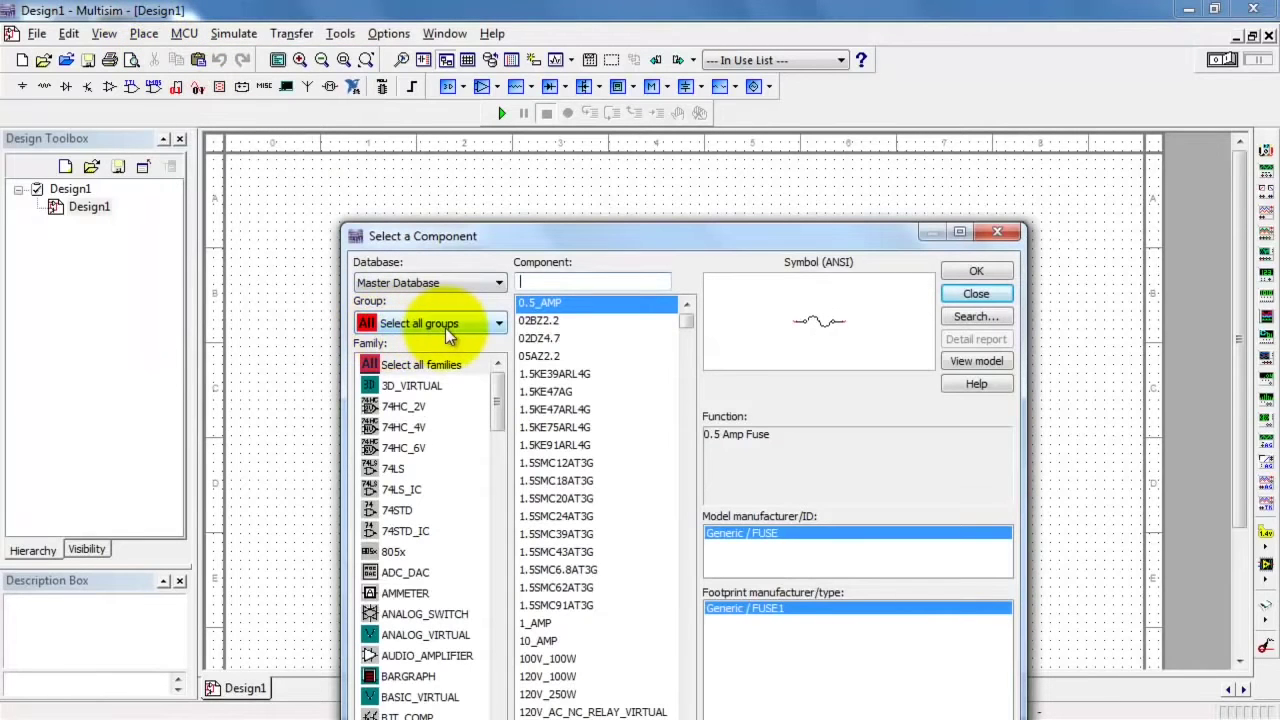
{"action": "left_click", "coordinate": [553, 282]}
{"action": "type", "text": "2n22"}
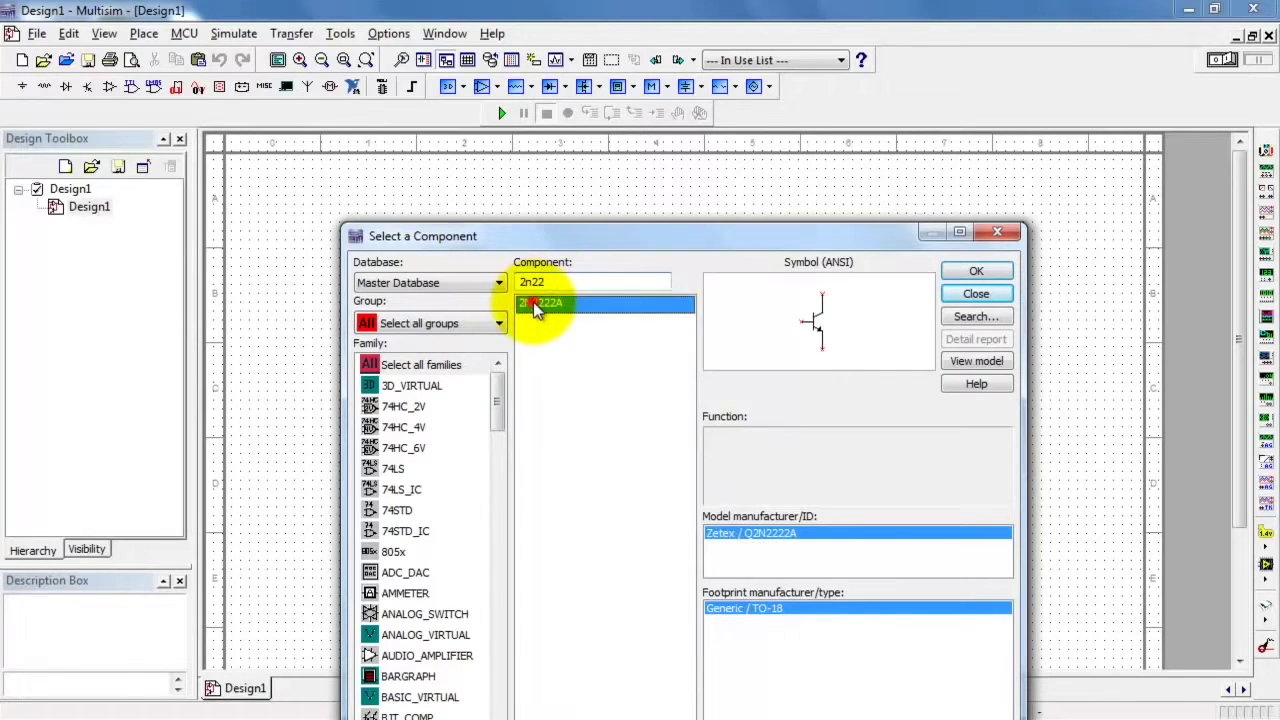
{"action": "double_click", "coordinate": [540, 302]}
{"action": "left_click", "coordinate": [648, 392]}
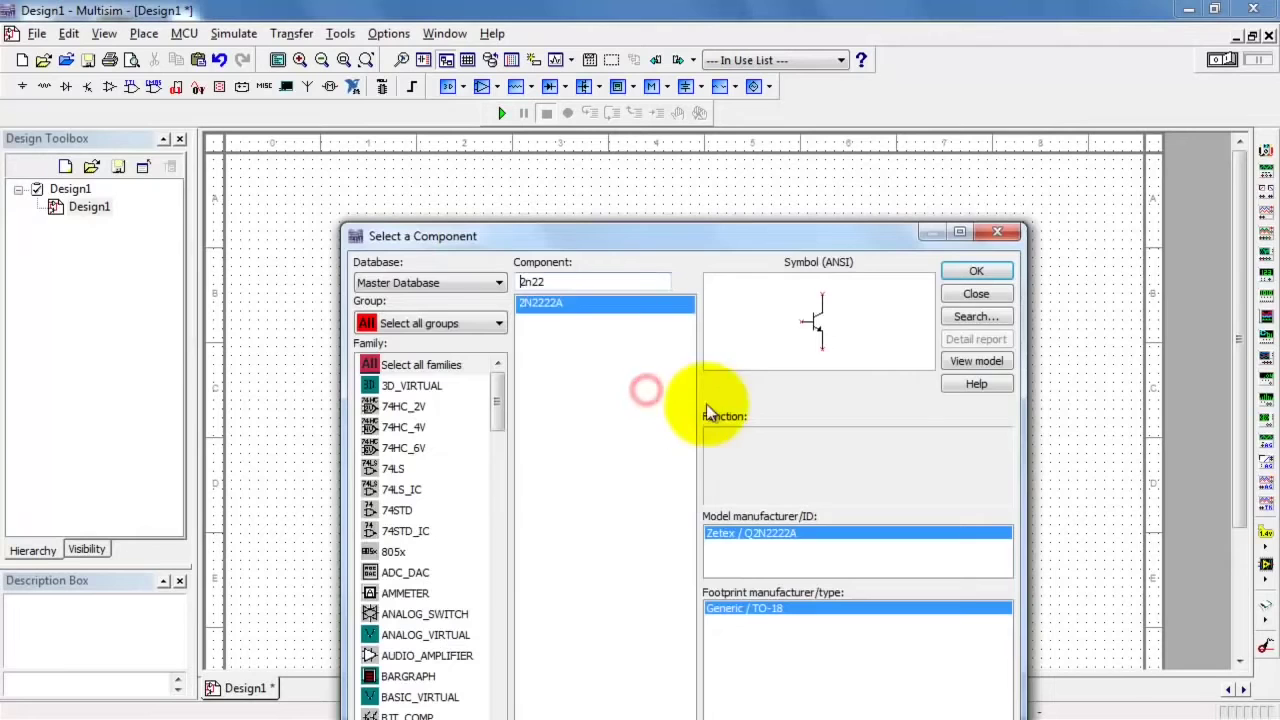
{"action": "left_click", "coordinate": [985, 296]}
{"action": "scroll", "coordinate": [718, 395], "scroll_direction": "up", "scroll_amount": 3}
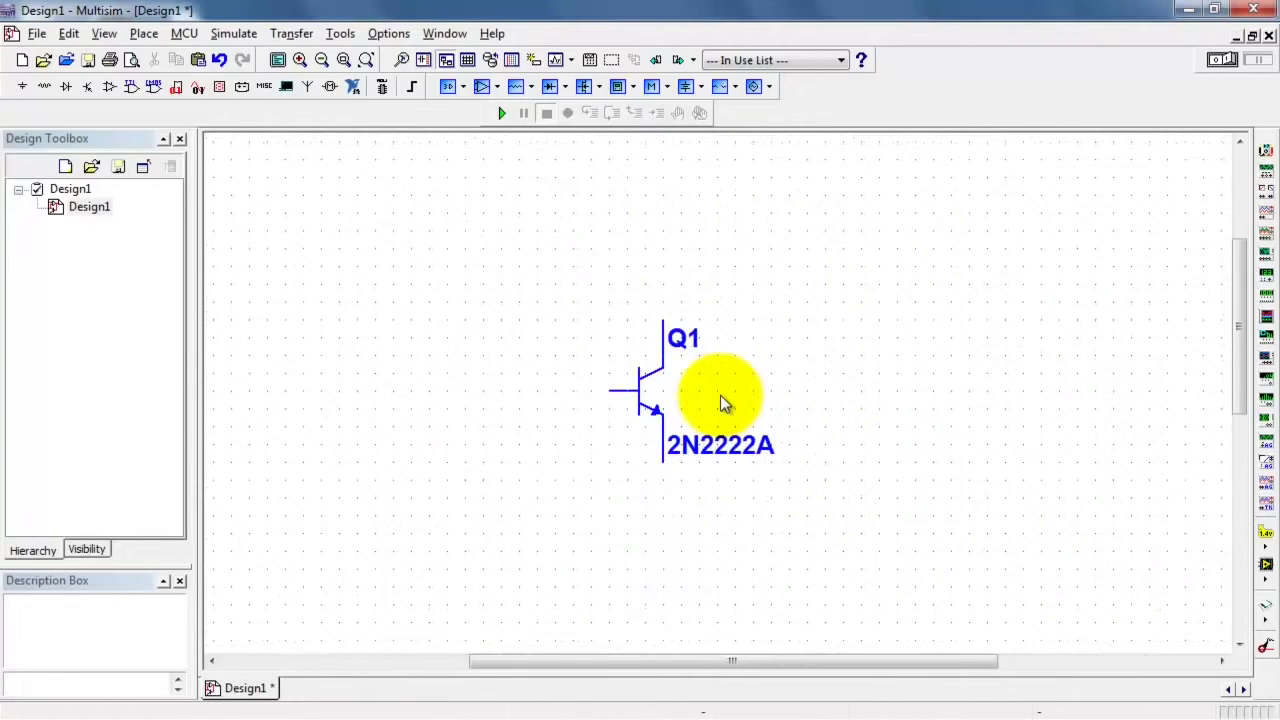
{"action": "scroll", "coordinate": [718, 395], "scroll_direction": "down", "scroll_amount": 1}
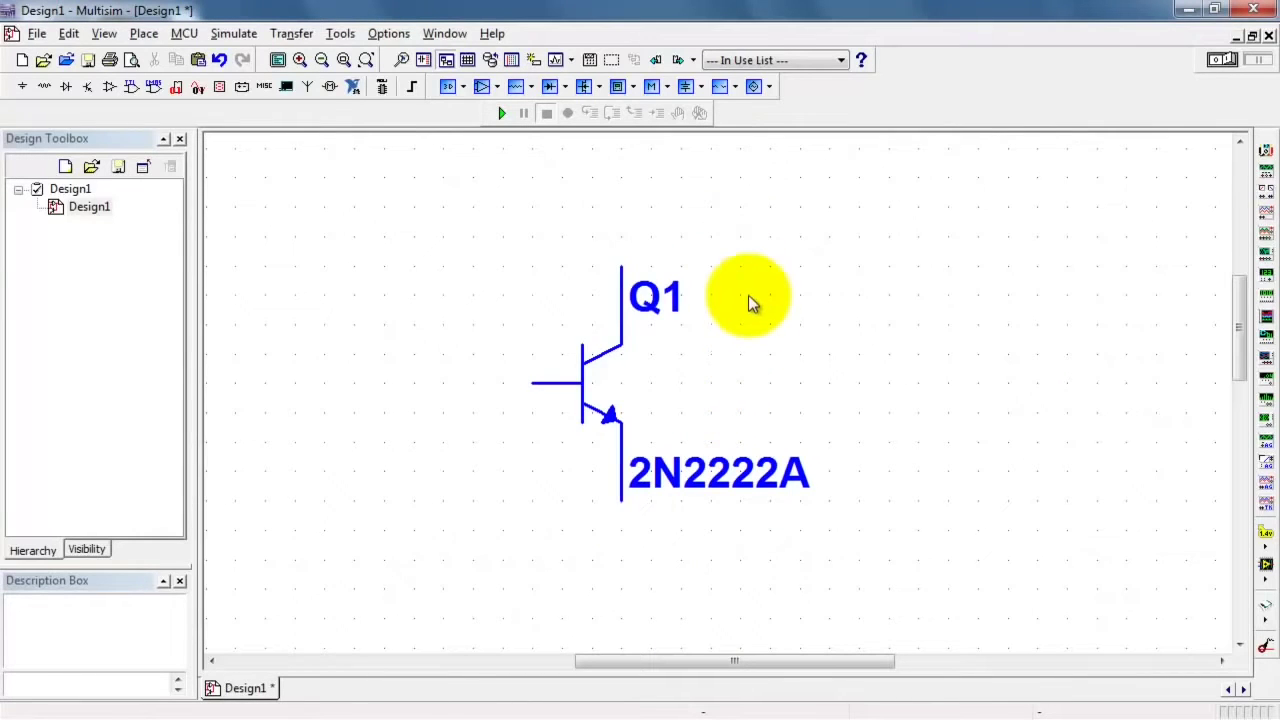
Place a DC power source to the left of the transistor
{"action": "left_click", "coordinate": [700, 88]}
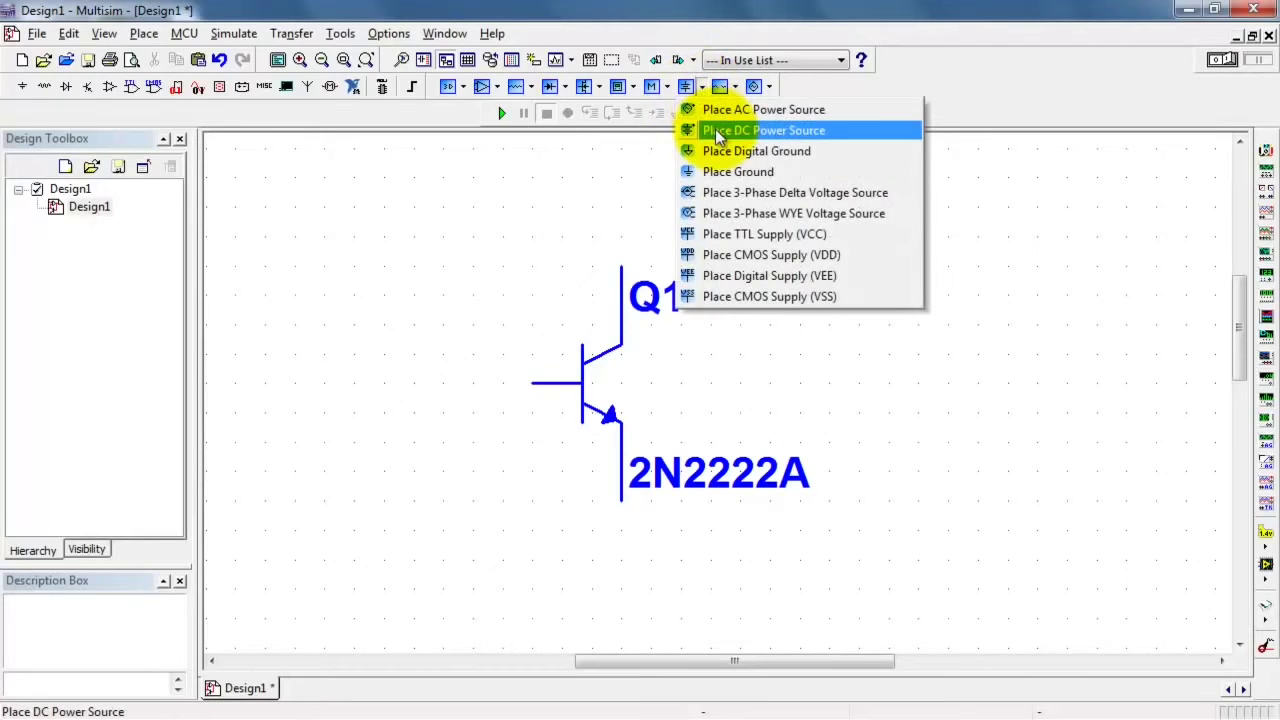
{"action": "left_click", "coordinate": [720, 131]}
{"action": "left_click", "coordinate": [362, 524]}
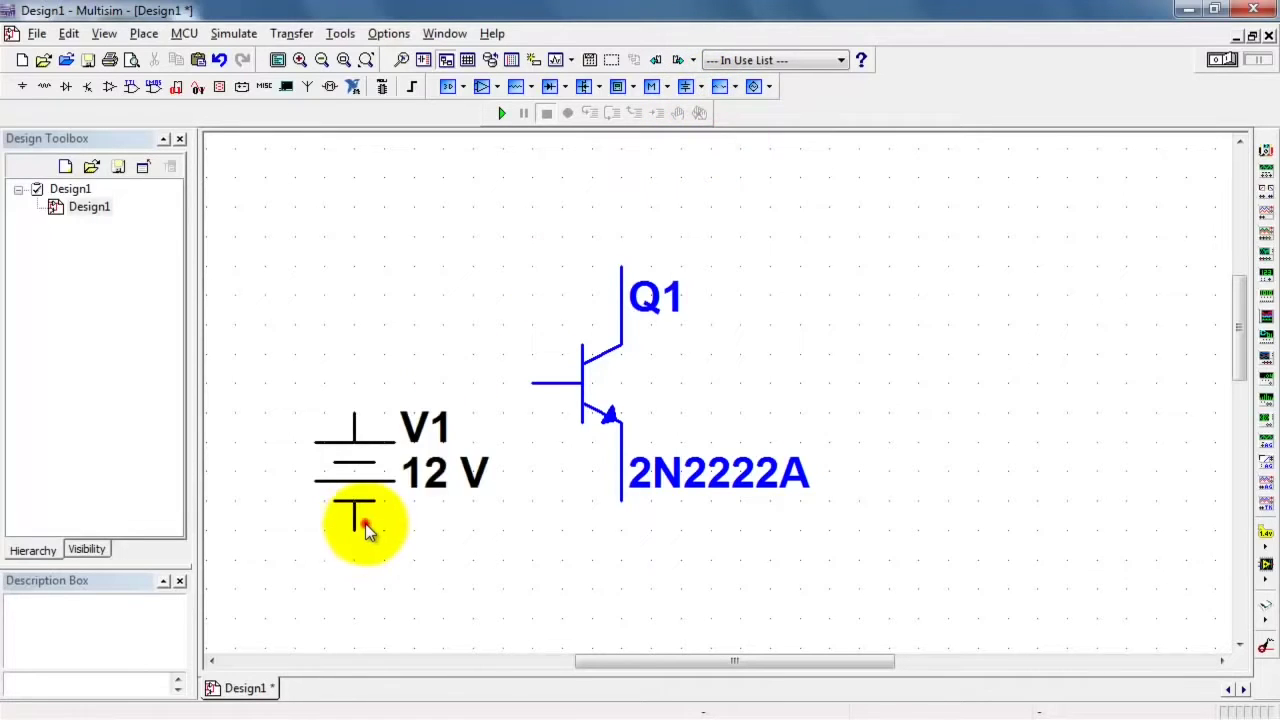
Rename the DC source to VBE and set its voltage to 0.5 V
{"action": "double_click", "coordinate": [423, 426]}
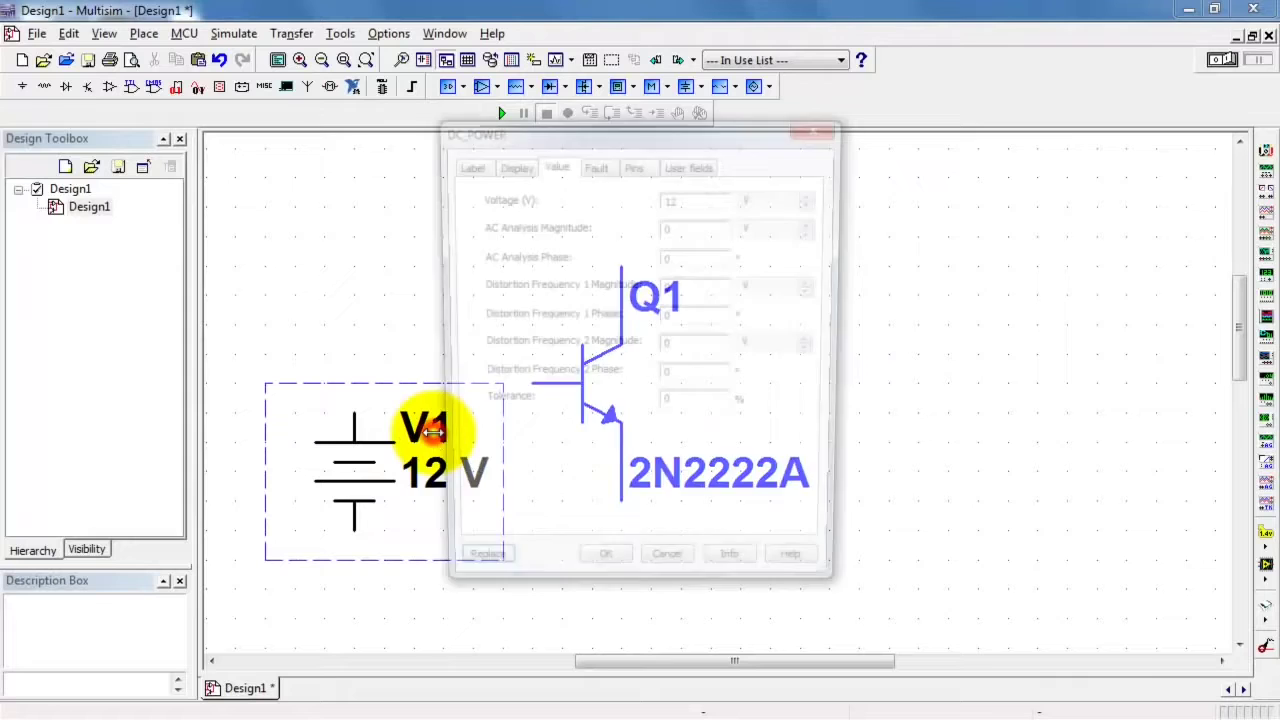
{"action": "left_click", "coordinate": [466, 167]}
{"action": "left_click", "coordinate": [496, 218]}
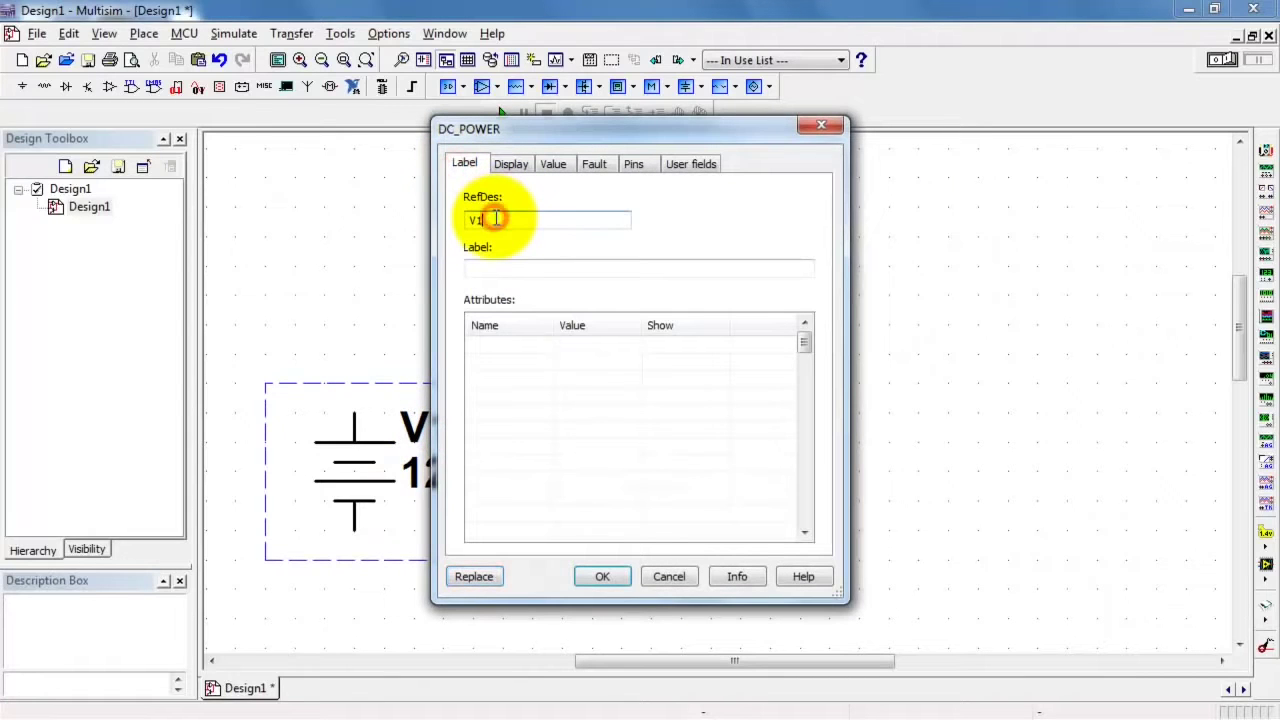
{"action": "type", "text": "BE"}
{"action": "key", "text": "Return"}
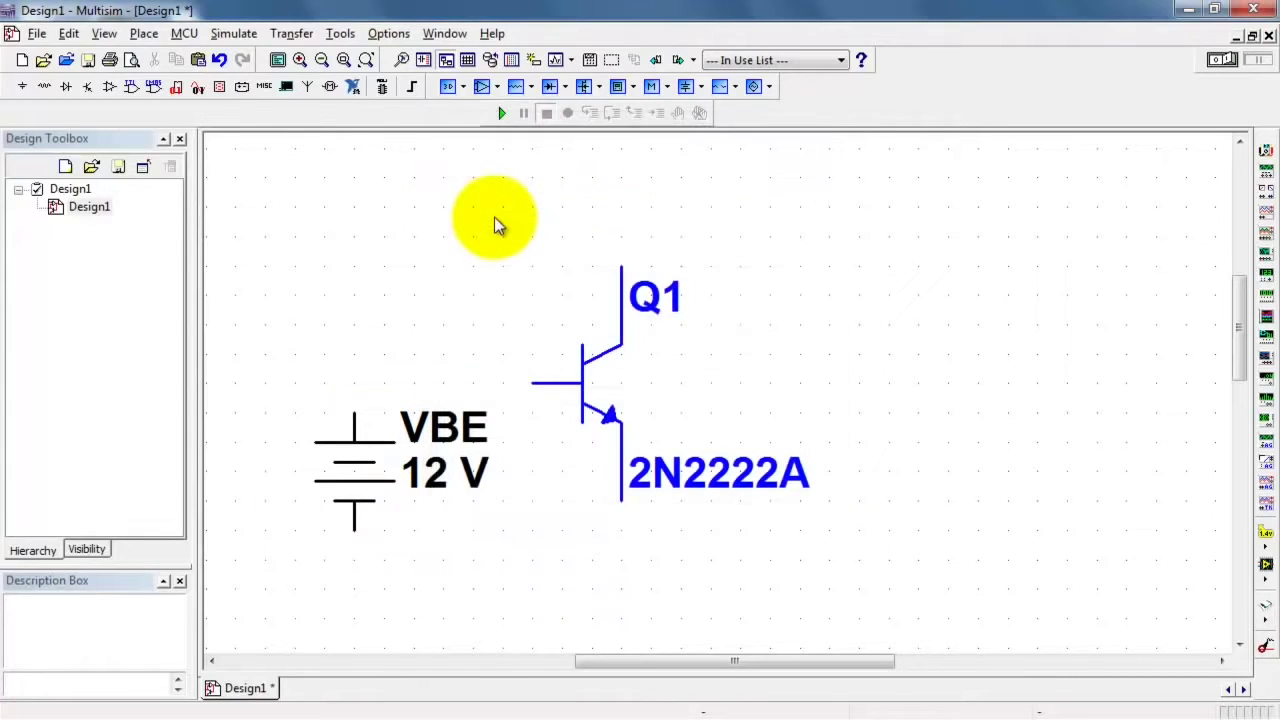
{"action": "double_click", "coordinate": [430, 475]}
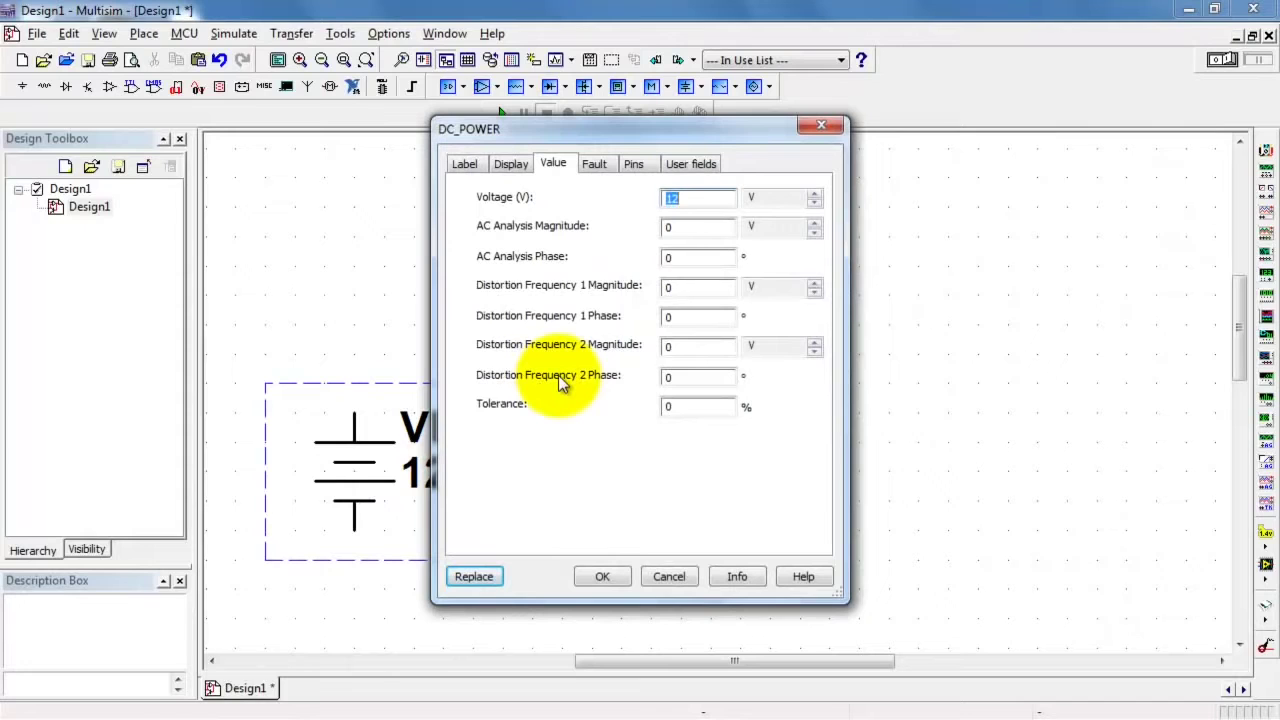
{"action": "type", "text": ".5"}
{"action": "left_click", "coordinate": [602, 576]}
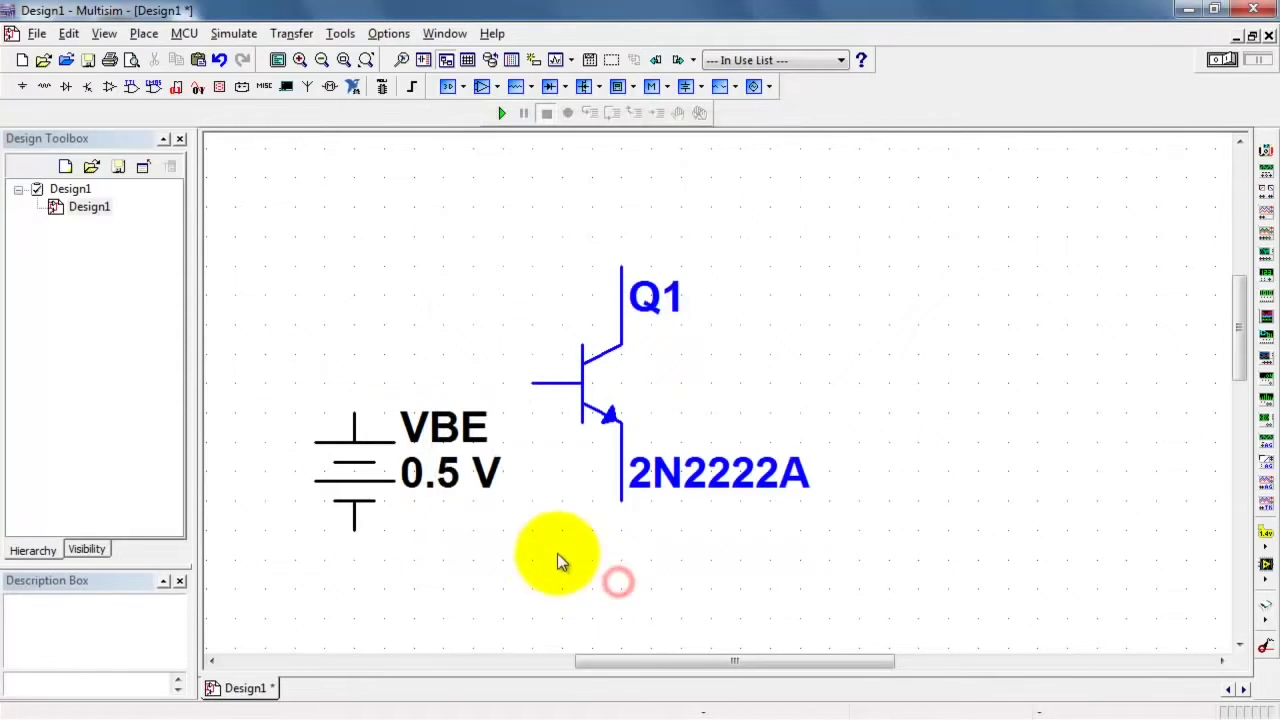
Place a ground symbol below the transistor
{"action": "left_click", "coordinate": [702, 88]}
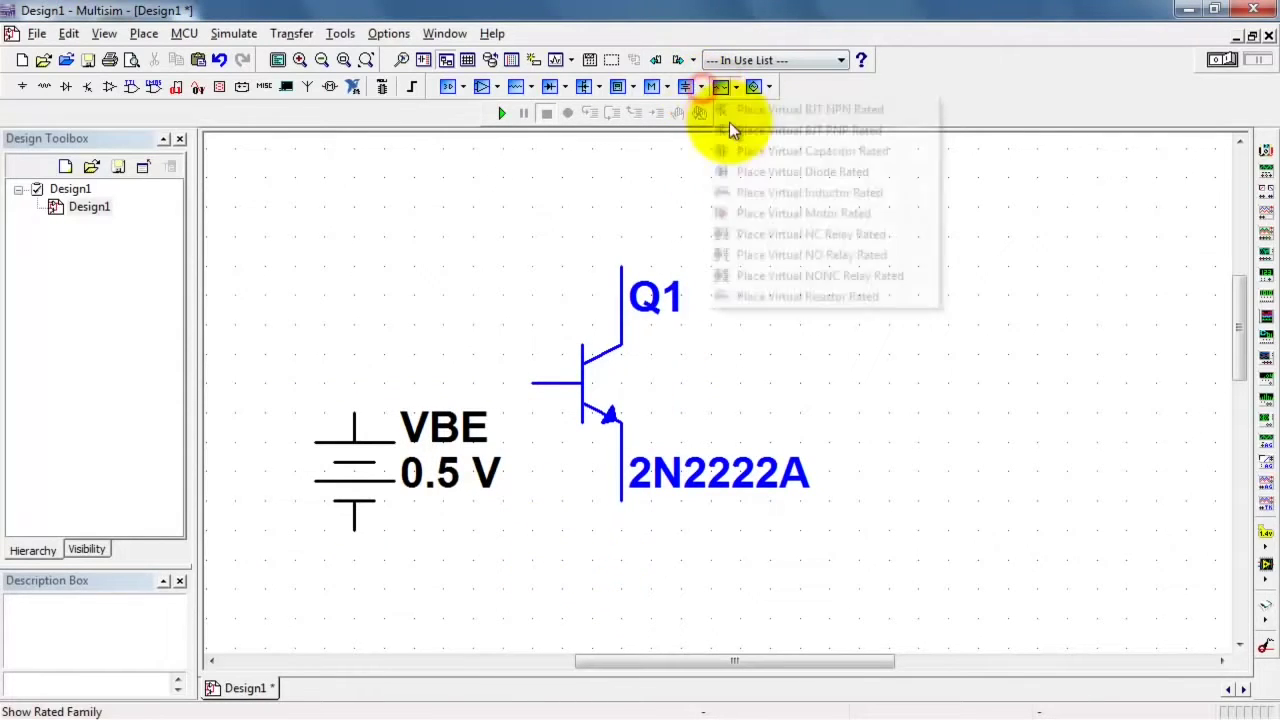
{"action": "left_click", "coordinate": [714, 170]}
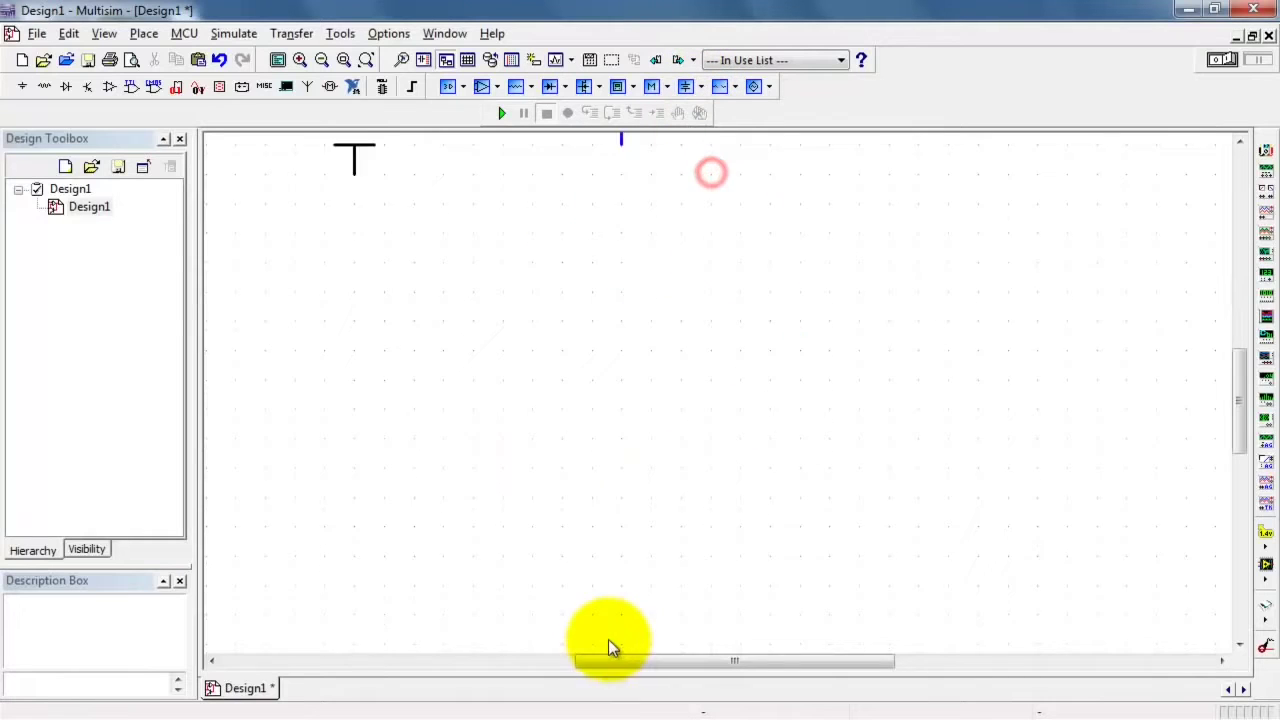
{"action": "left_click", "coordinate": [632, 225]}
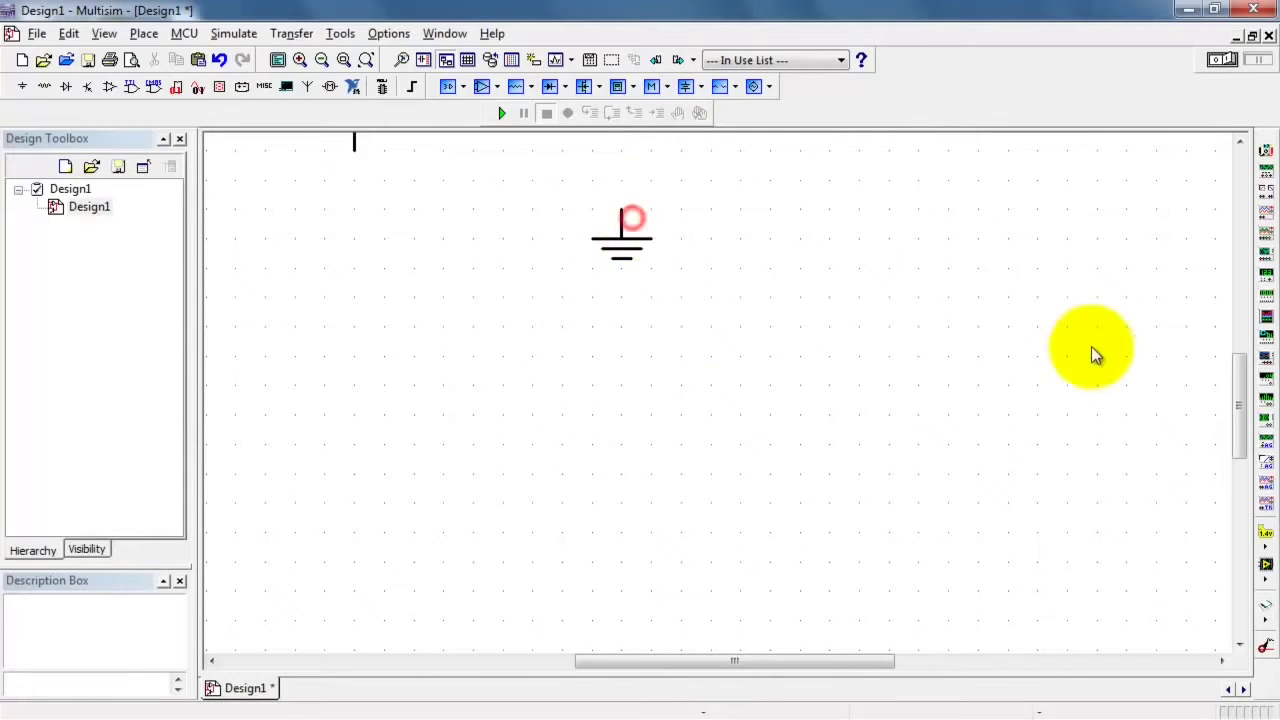
{"action": "left_click_drag", "start_coordinate": [1236, 409], "coordinate": [1238, 345]}
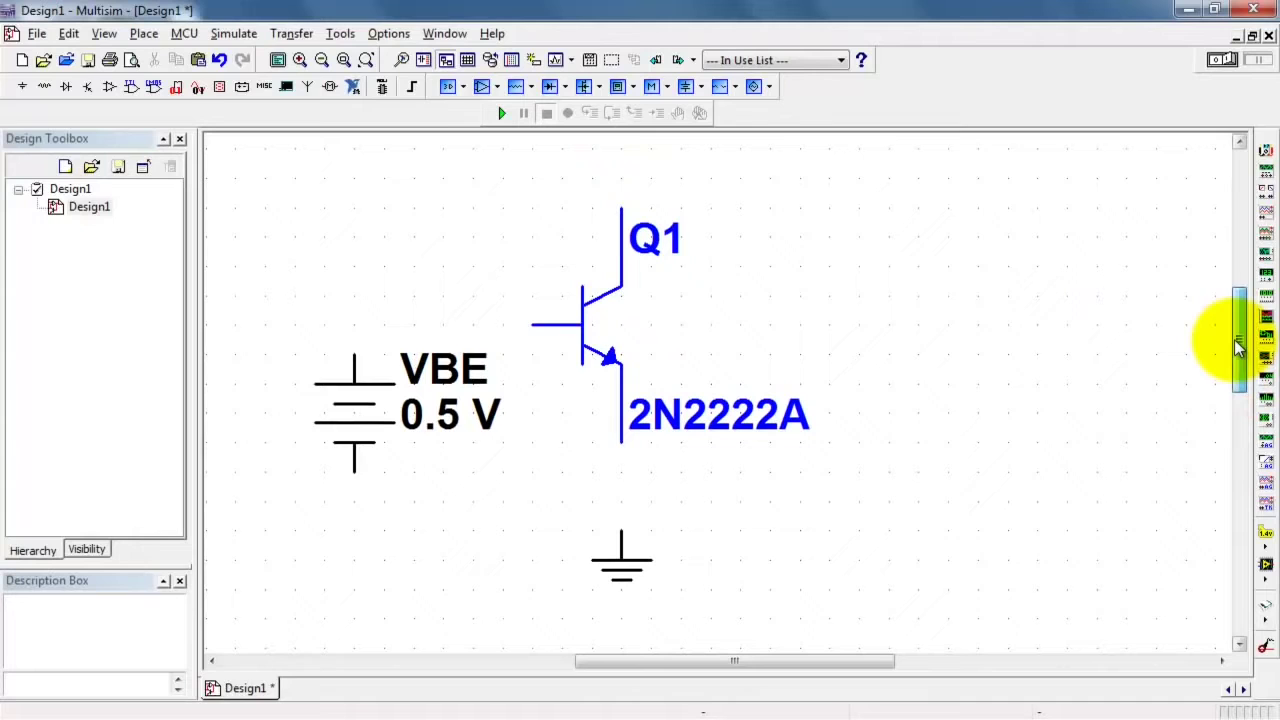
{"action": "left_click", "coordinate": [1000, 386]}
Wire ground to Q1's emitter and VBE across base and ground, then duplicate VBE
{"action": "left_click", "coordinate": [621, 530]}
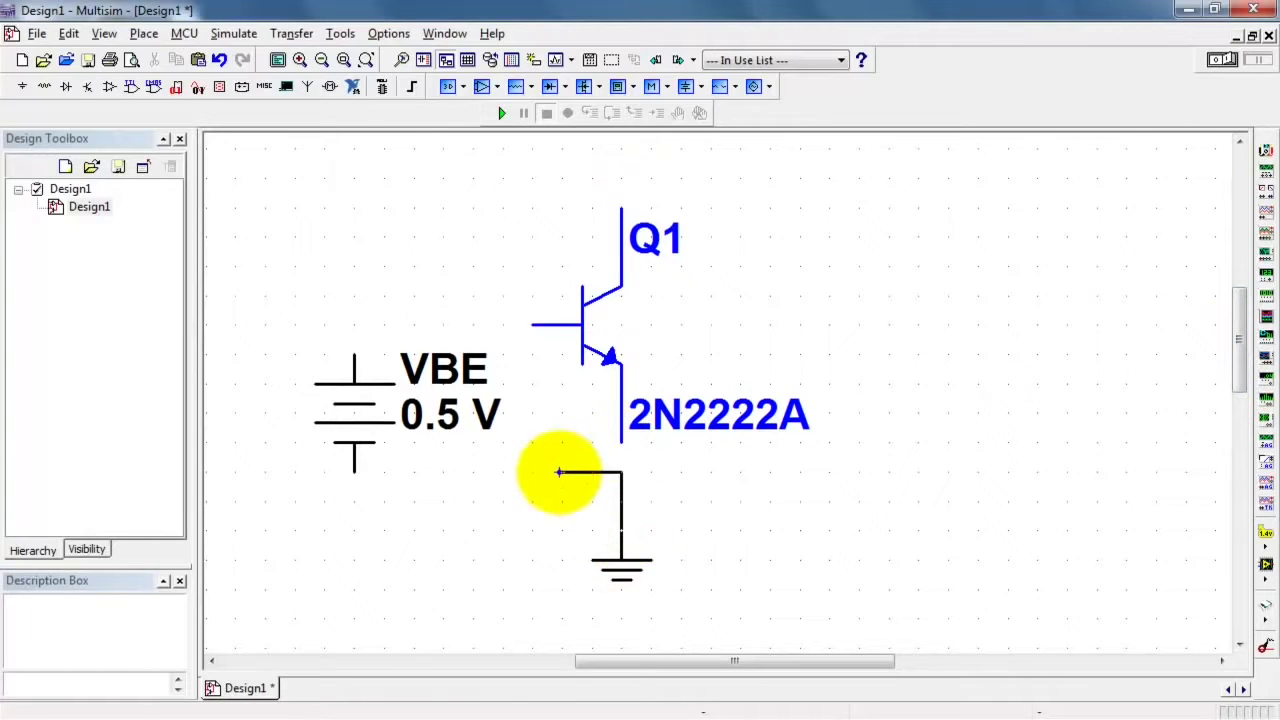
{"action": "left_click", "coordinate": [621, 441]}
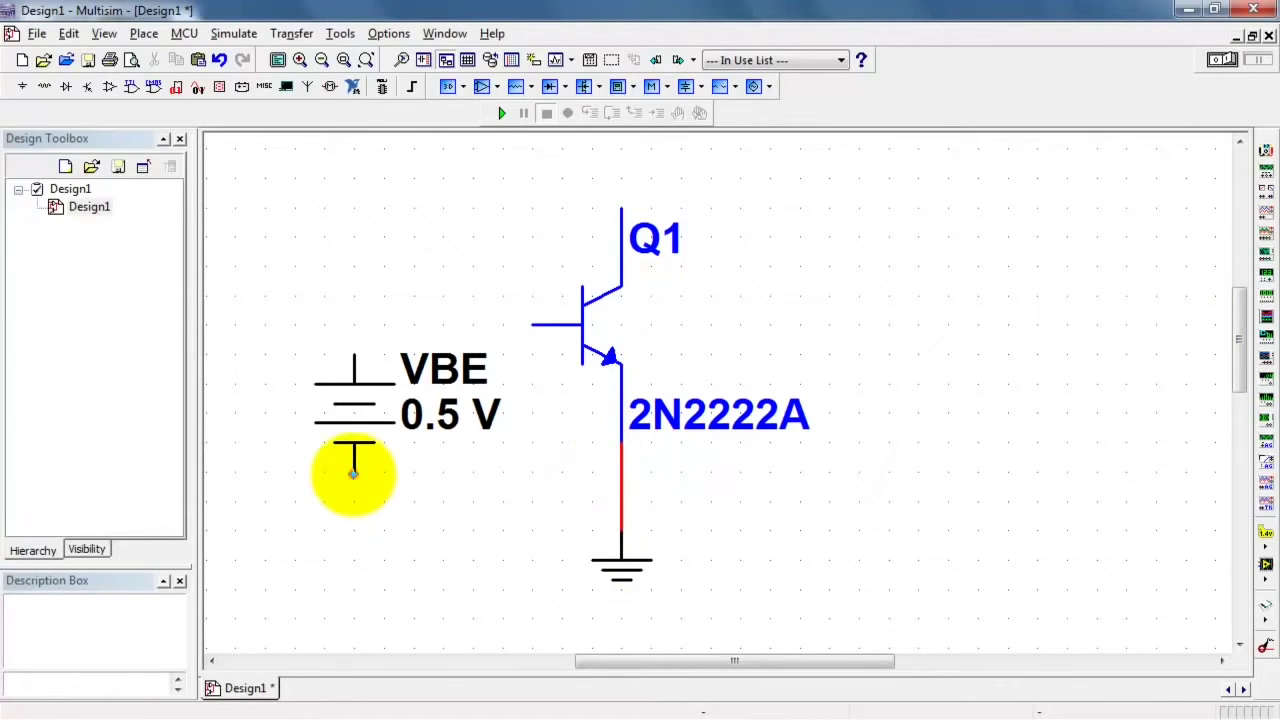
{"action": "left_click", "coordinate": [353, 473]}
{"action": "left_click", "coordinate": [621, 500]}
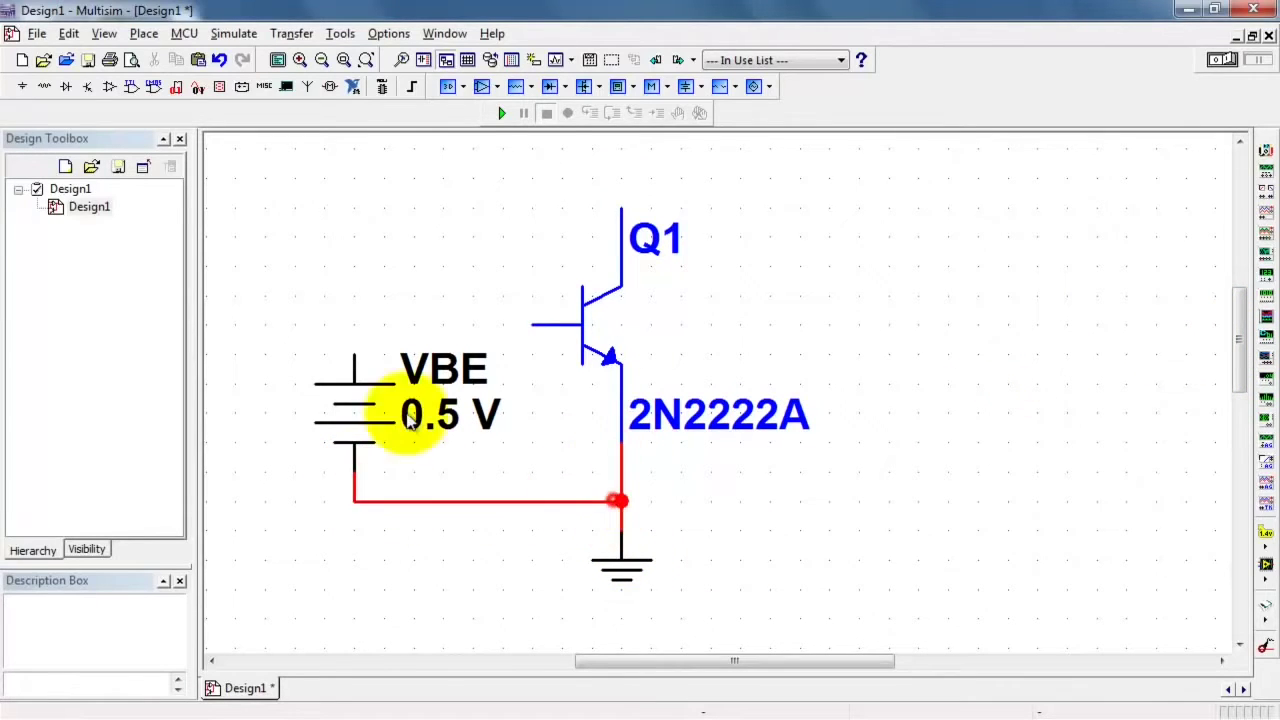
{"action": "left_click", "coordinate": [353, 330]}
{"action": "left_click", "coordinate": [532, 325]}
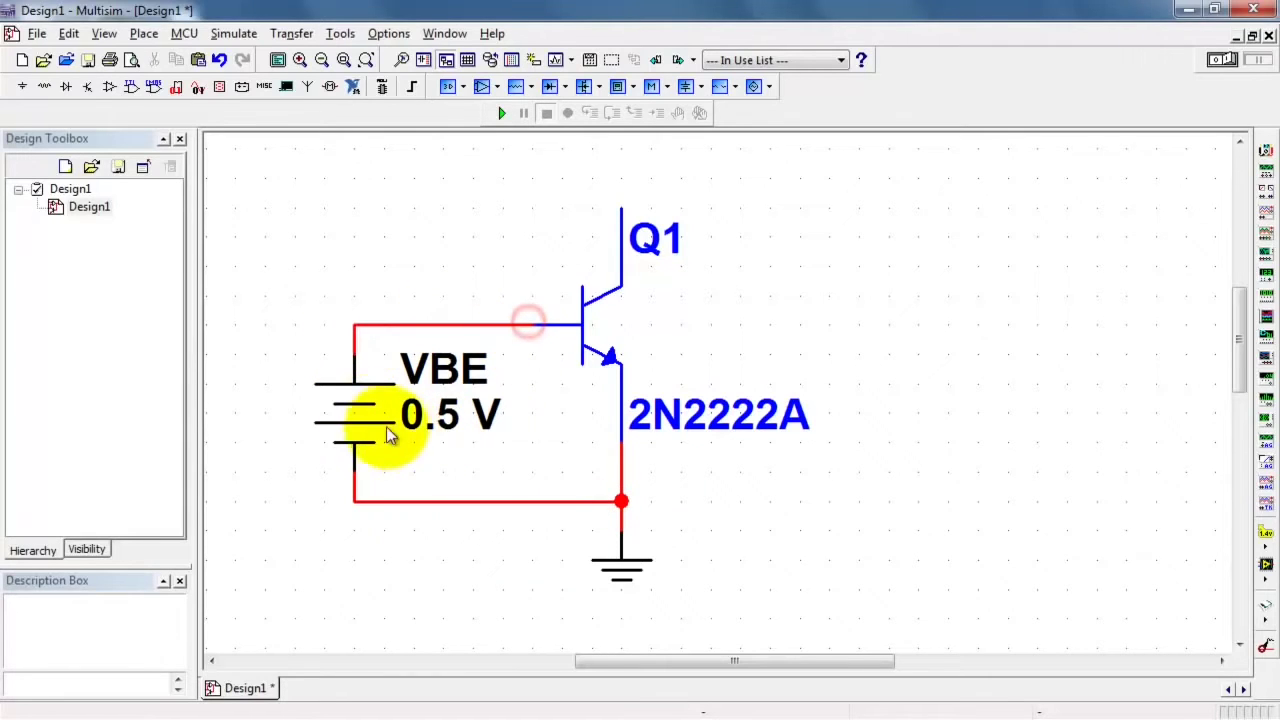
{"action": "key", "text": "ctrl+c"}
{"action": "key", "text": "ctrl+v"}
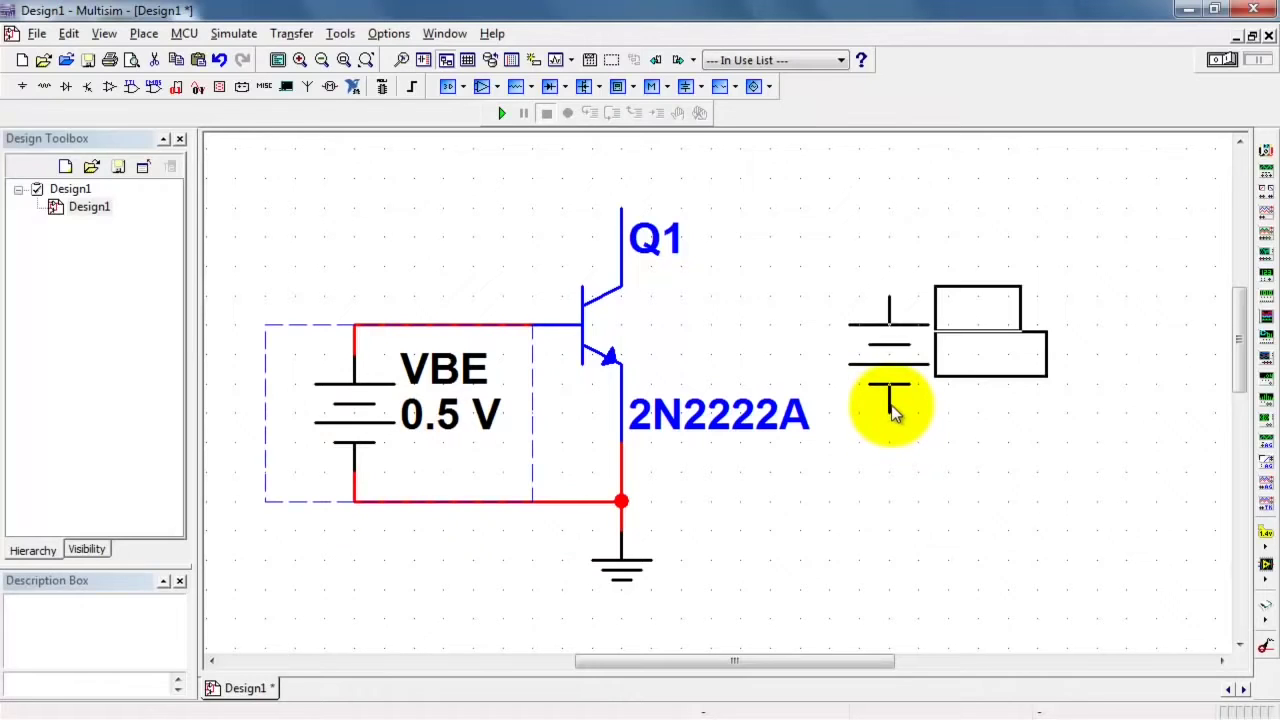
Place the copied battery right of Q1, renamed VCE and set to 5 V
{"action": "left_click", "coordinate": [893, 407]}
{"action": "double_click", "coordinate": [1003, 330]}
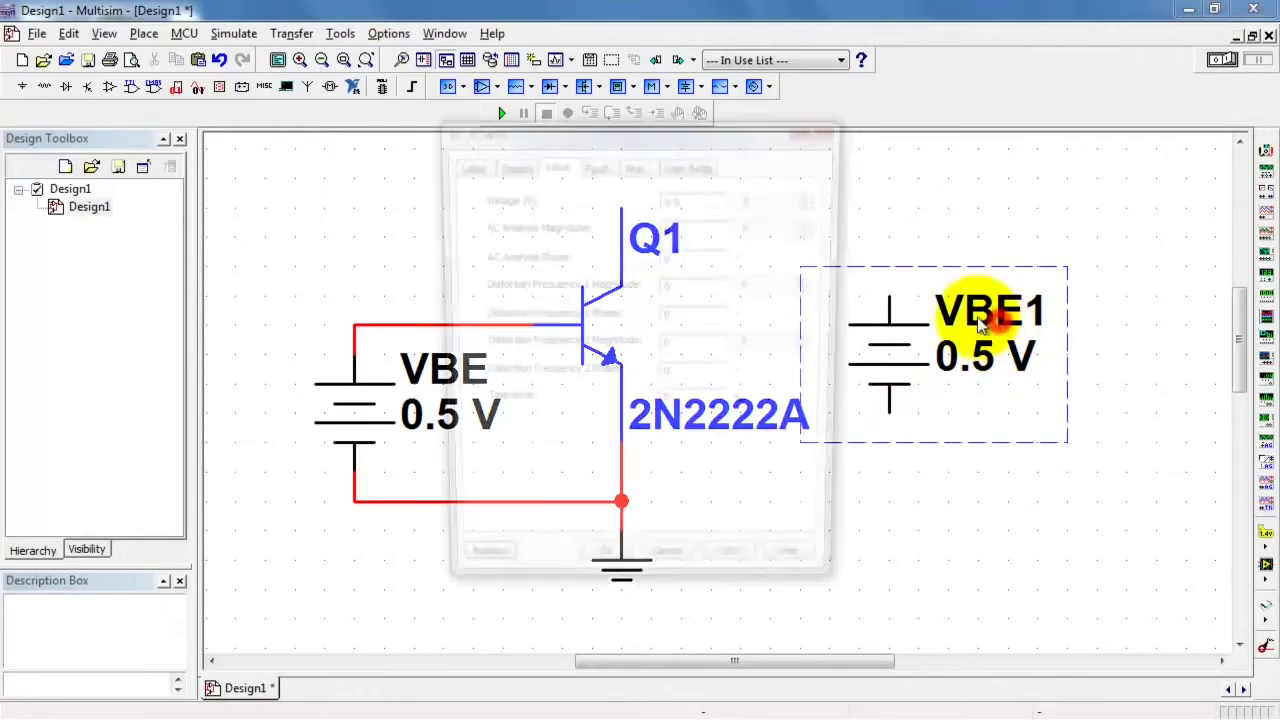
{"action": "left_click", "coordinate": [465, 163]}
{"action": "left_click", "coordinate": [511, 219]}
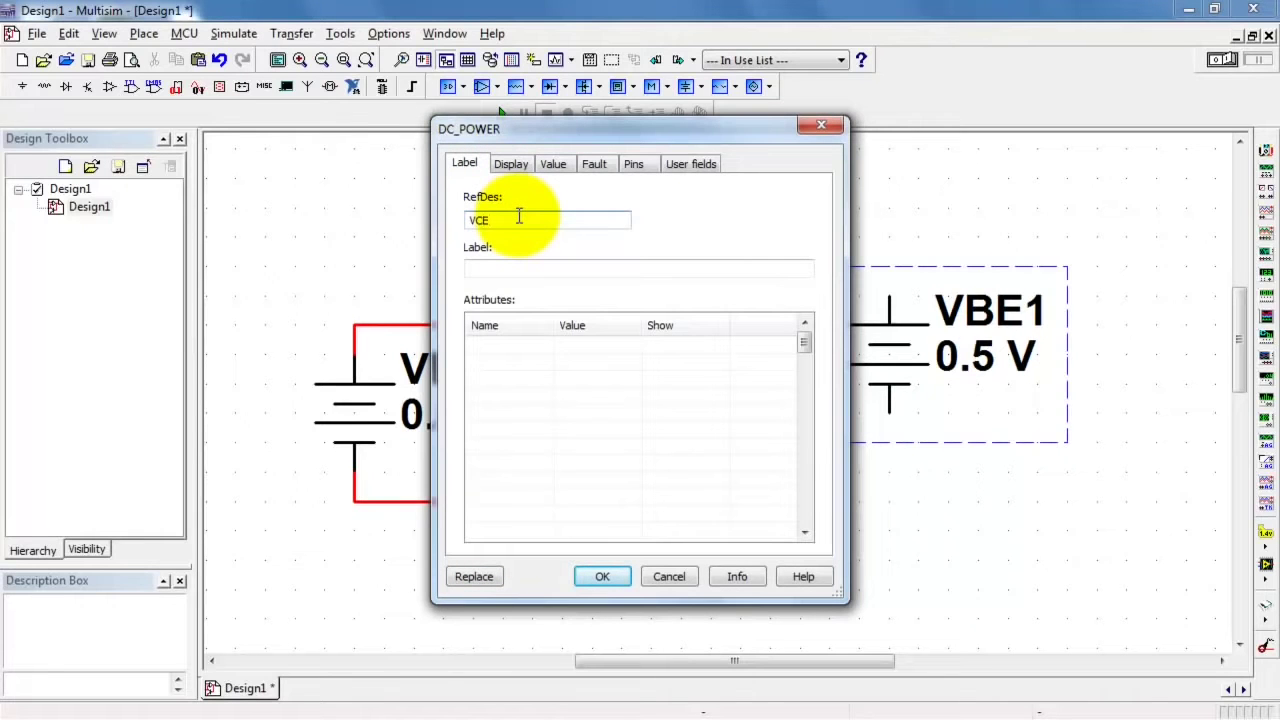
{"action": "left_click", "coordinate": [602, 576]}
{"action": "left_click", "coordinate": [975, 365]}
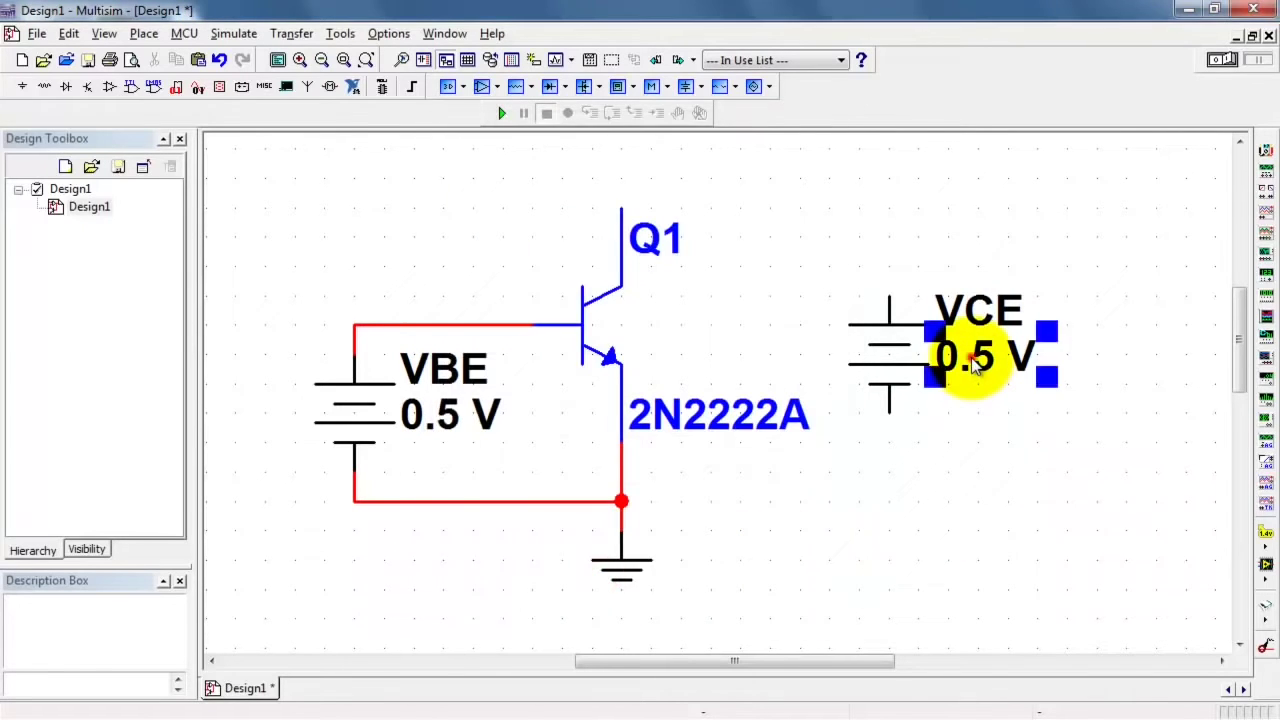
{"action": "double_click", "coordinate": [975, 365]}
{"action": "type", "text": "5"}
{"action": "key", "text": "Return"}
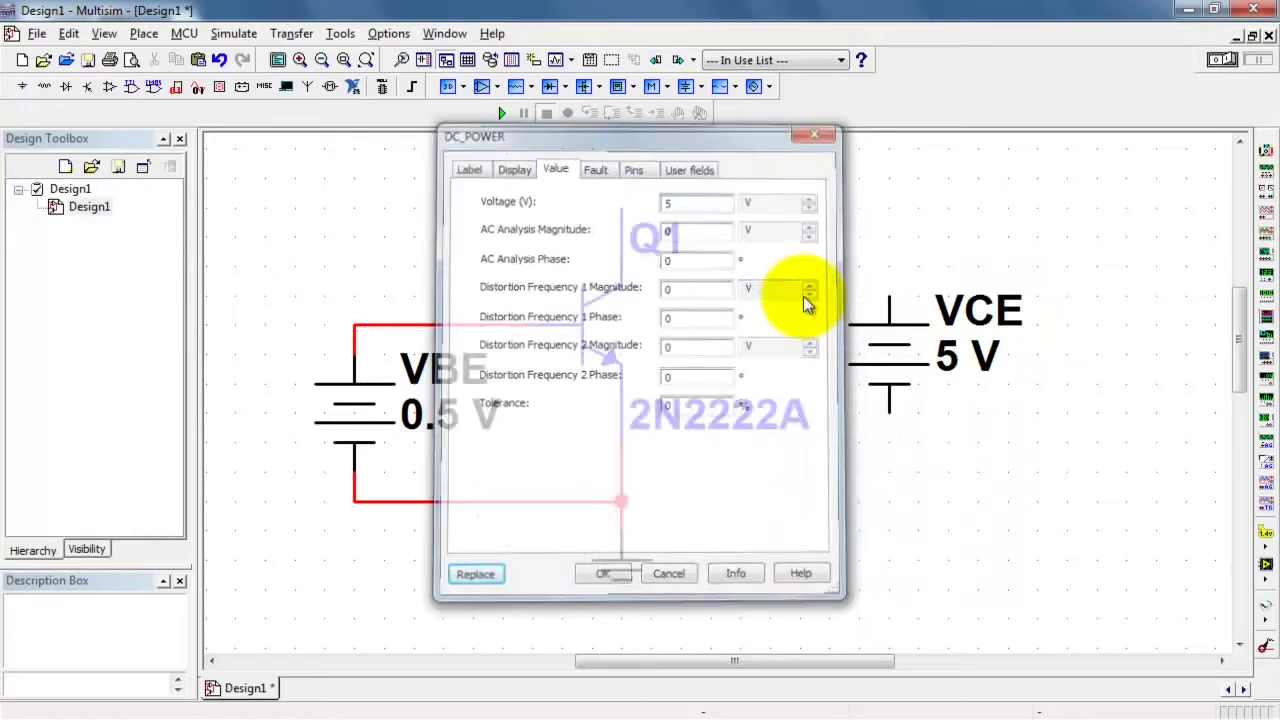
Wire VCE's positive terminal to Q1's collector and its negative terminal to ground
{"action": "left_click", "coordinate": [983, 548]}
{"action": "left_click", "coordinate": [890, 292]}
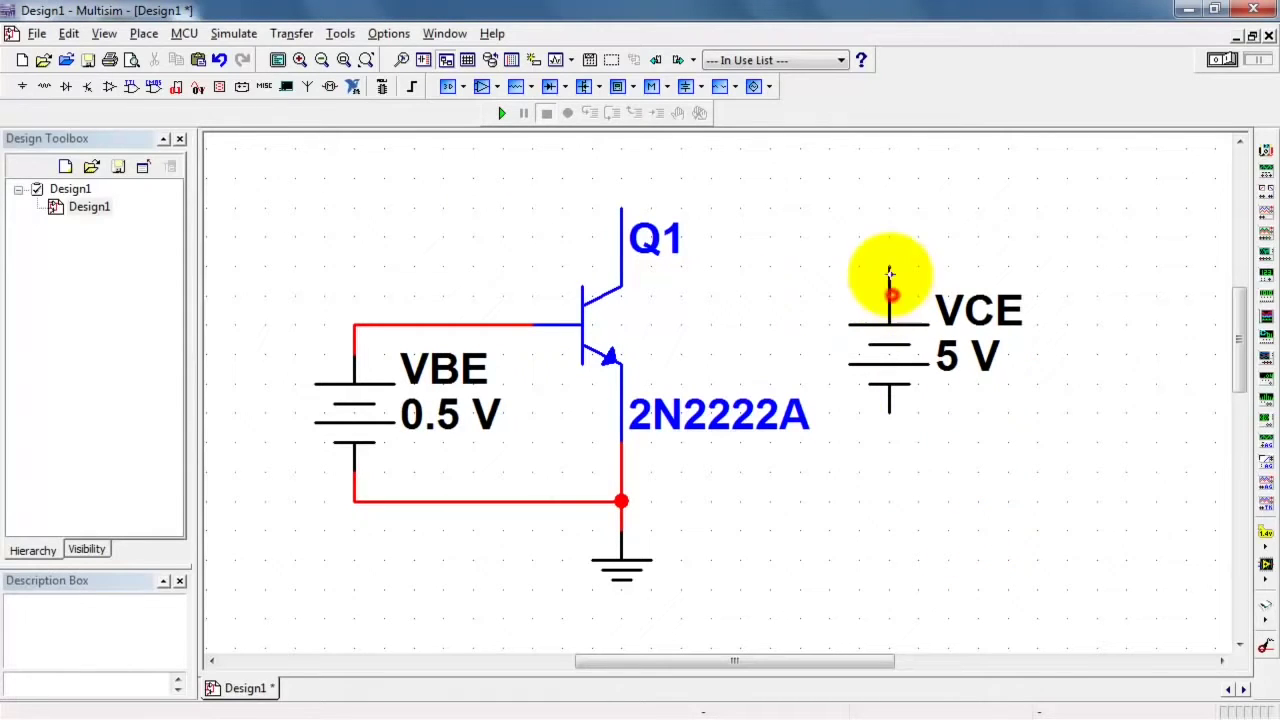
{"action": "left_click", "coordinate": [890, 178]}
{"action": "left_click", "coordinate": [622, 178]}
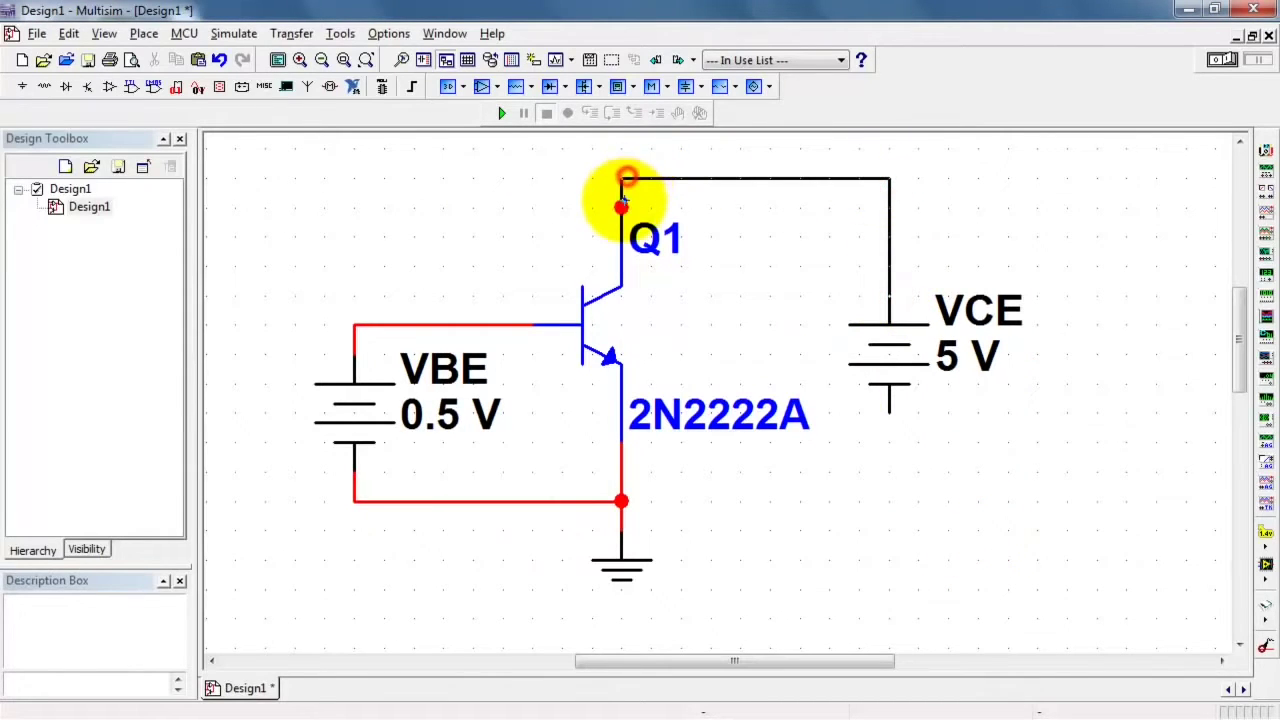
{"action": "left_click", "coordinate": [888, 412]}
{"action": "left_click", "coordinate": [621, 501]}
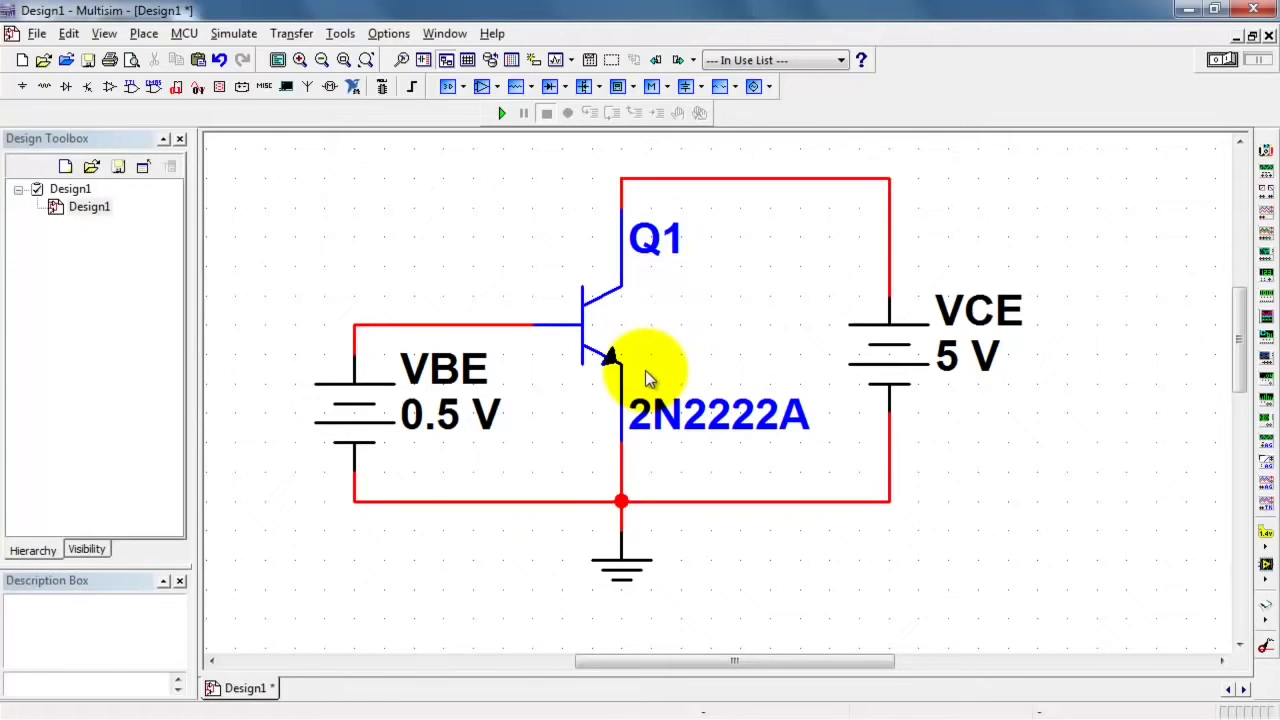
Open the DC Sweep Analysis dialog from Simulate > Analyses
{"action": "left_click", "coordinate": [236, 36]}
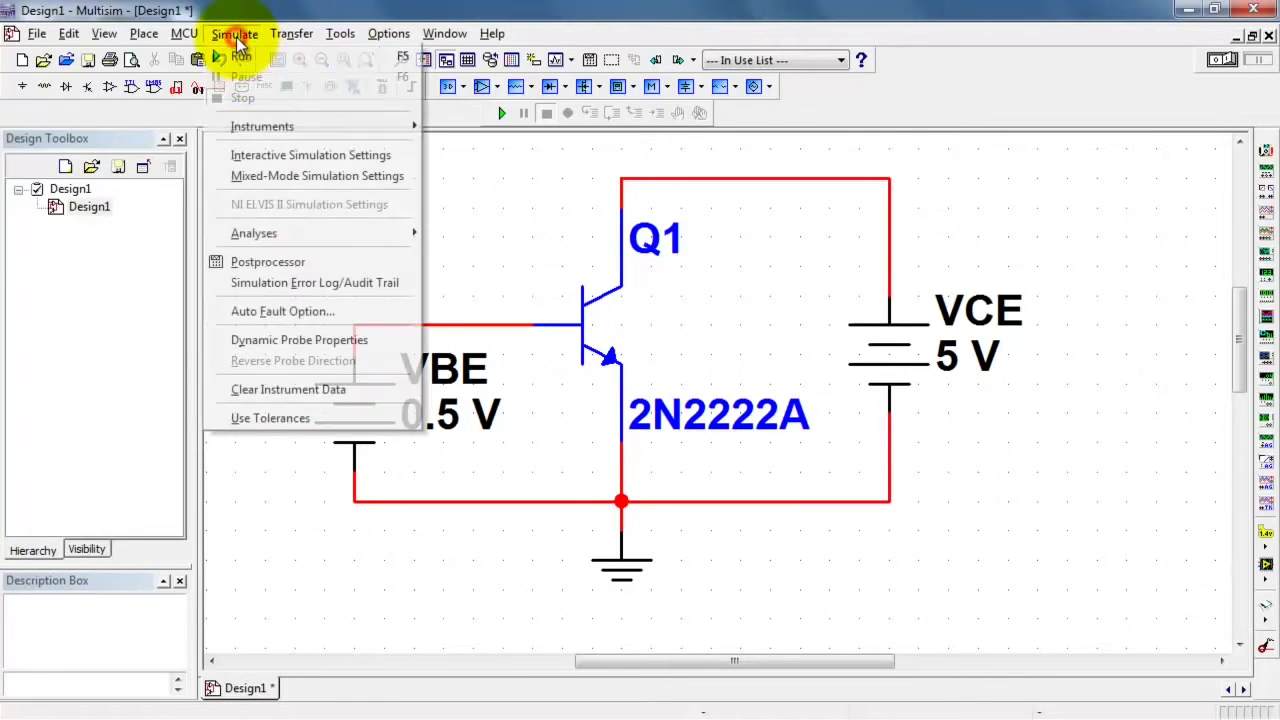
{"action": "mouse_move", "coordinate": [272, 238]}
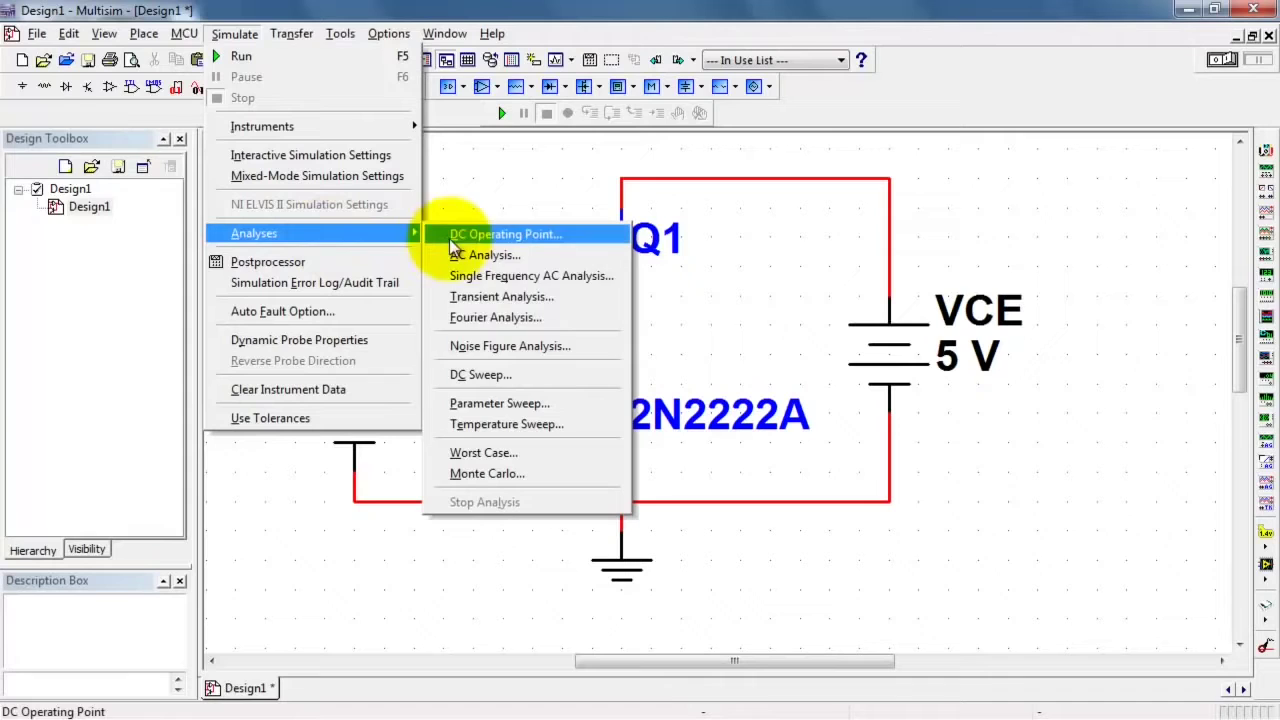
{"action": "left_click", "coordinate": [548, 384]}
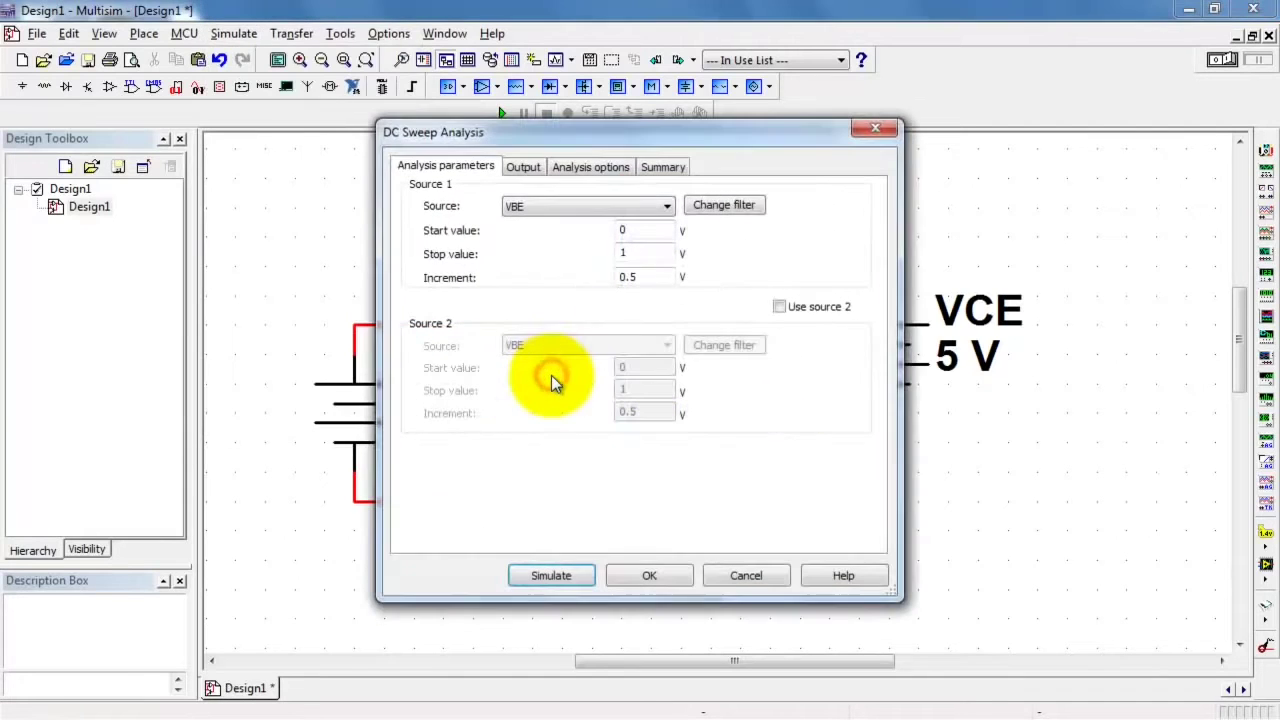
Step VBE by 0.01 V and add VCE as second source, 2–20 V in 2 V steps
{"action": "left_click", "coordinate": [649, 276]}
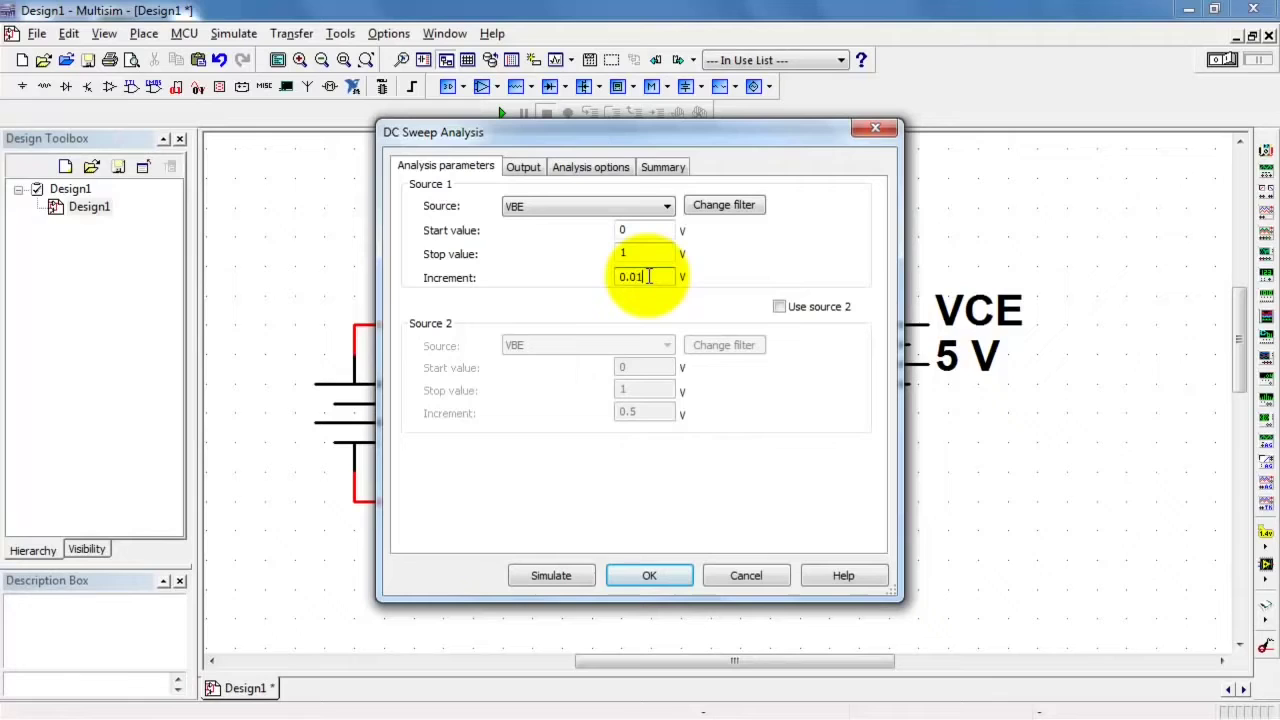
{"action": "left_click", "coordinate": [779, 307]}
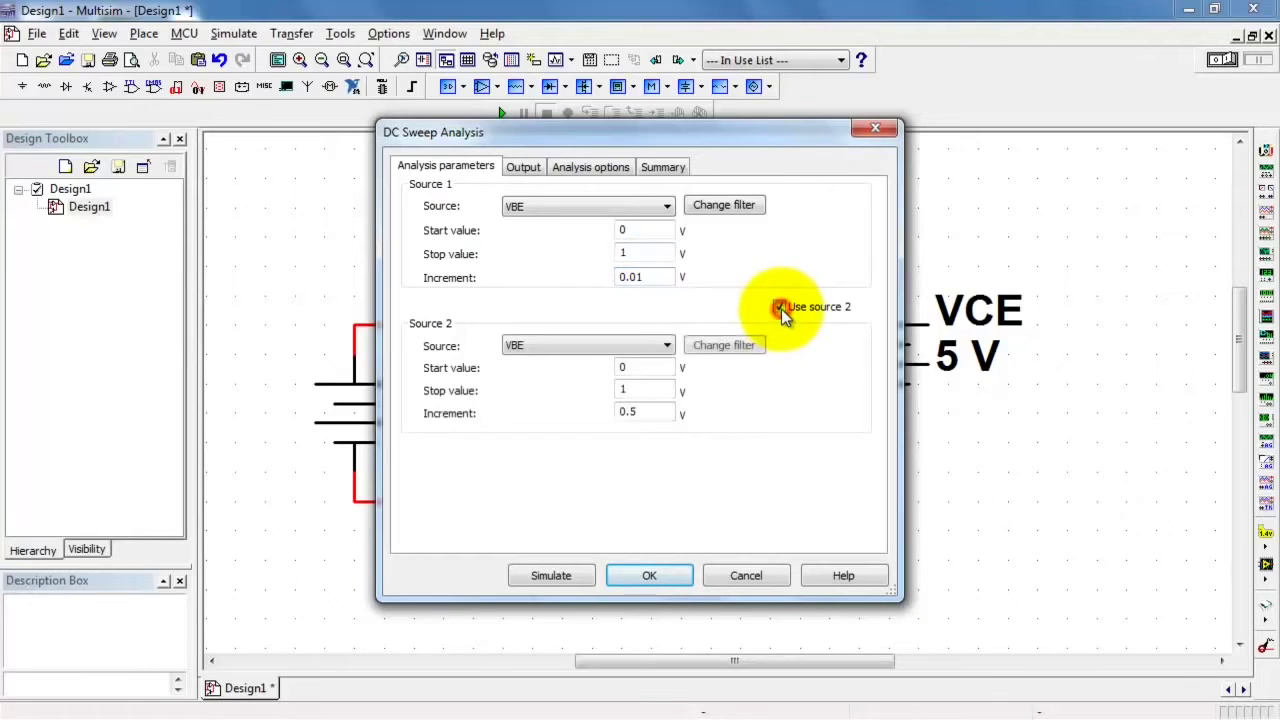
{"action": "left_click", "coordinate": [667, 345]}
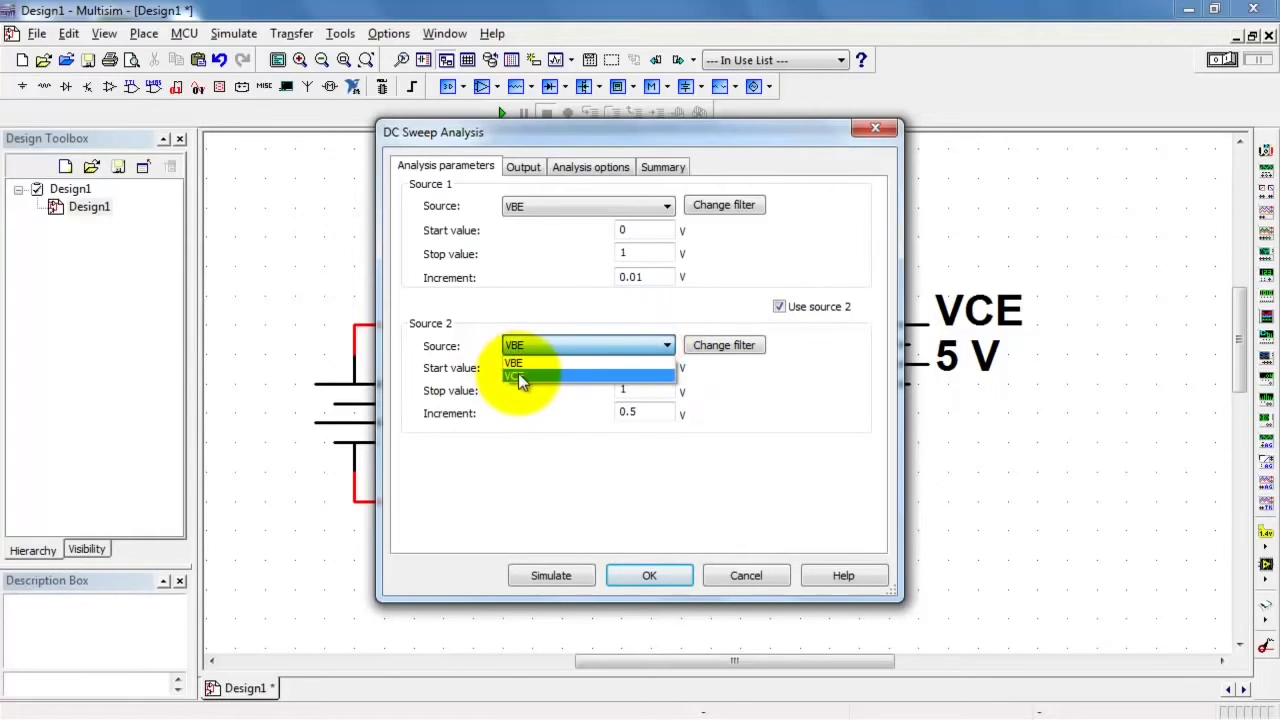
{"action": "left_click", "coordinate": [528, 376]}
{"action": "left_click_drag", "start_coordinate": [648, 368], "coordinate": [600, 388]}
{"action": "type", "text": "2"}
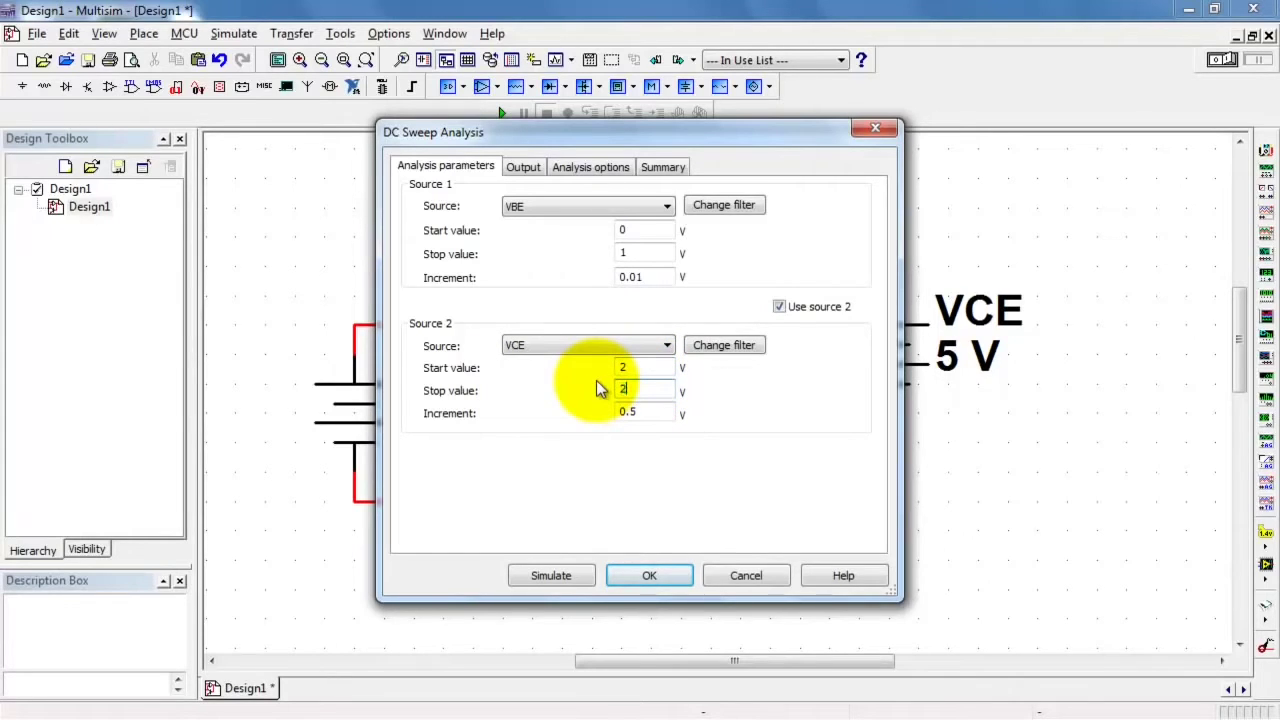
{"action": "type", "text": "20"}
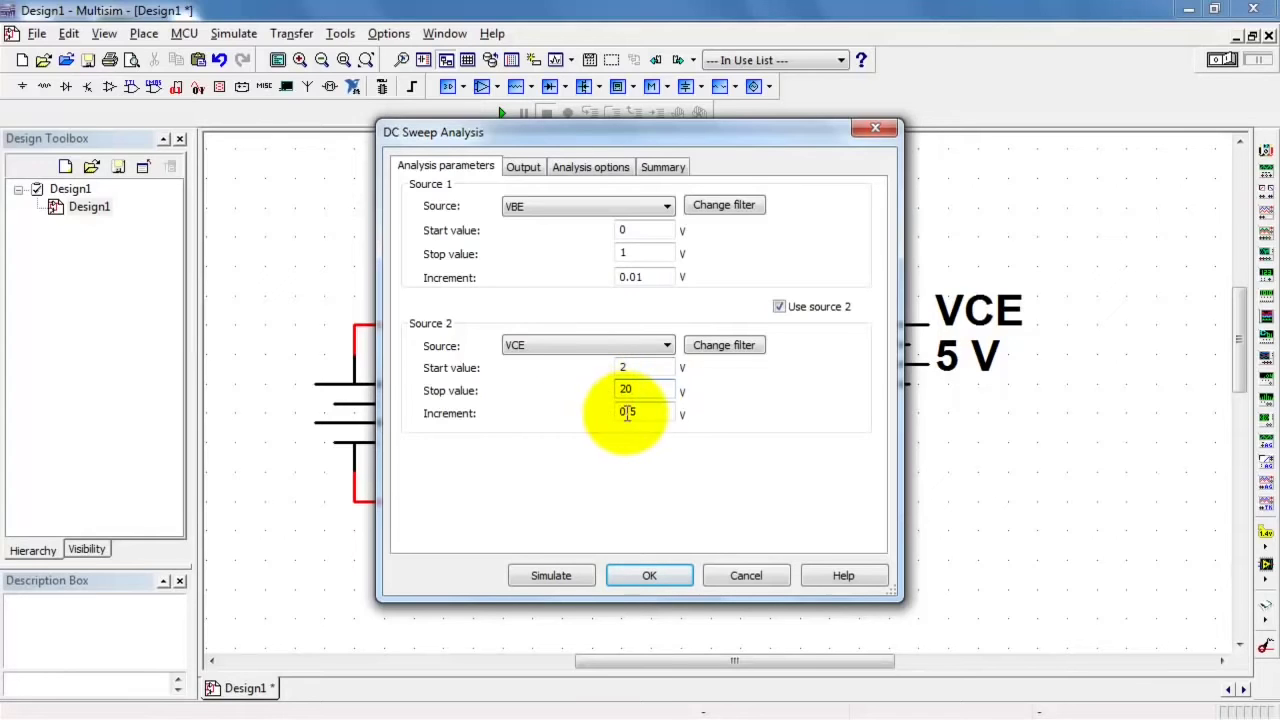
{"action": "left_click_drag", "start_coordinate": [650, 411], "coordinate": [606, 409]}
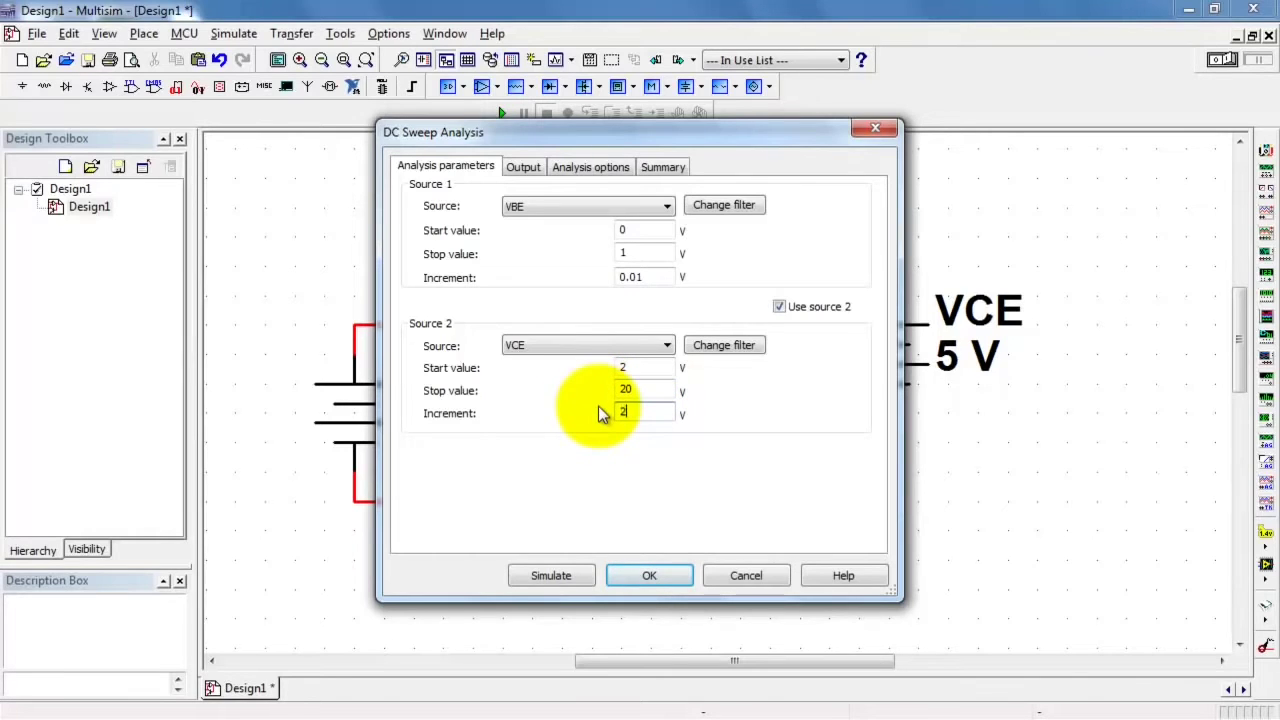
Add I(Q1[IB]) as the analysis output and run the DC sweep simulation
{"action": "left_click", "coordinate": [521, 170]}
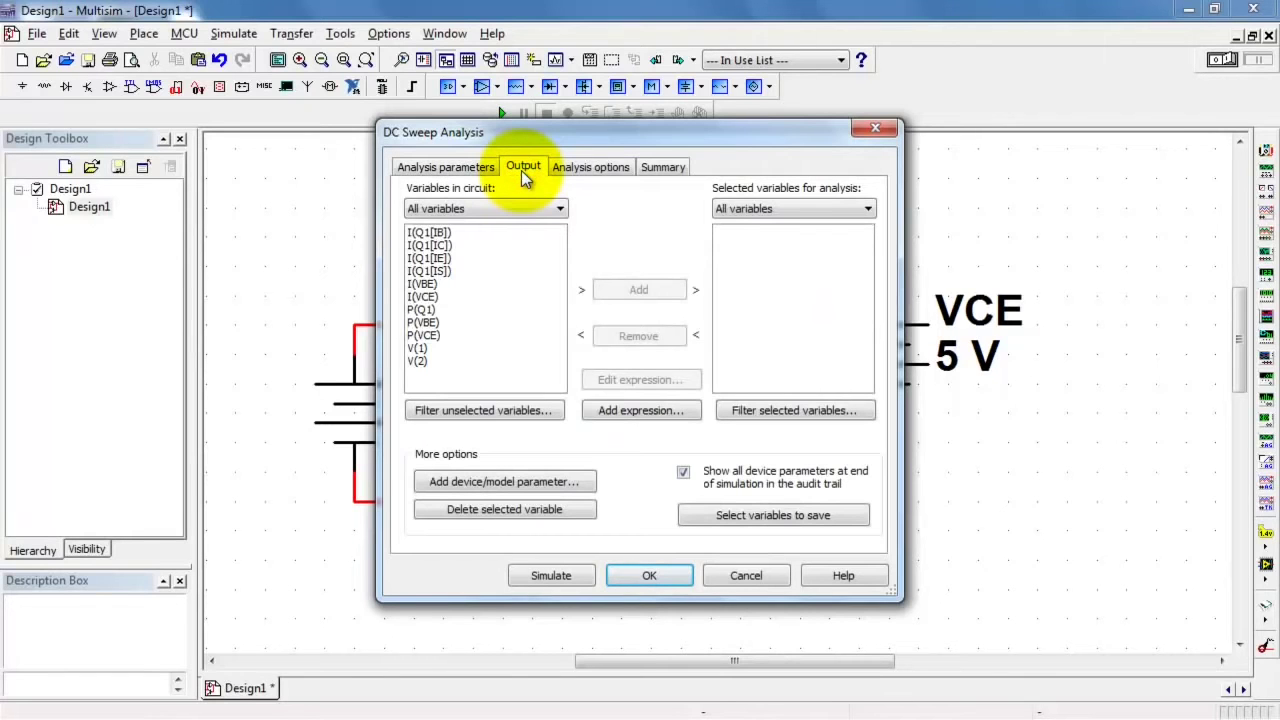
{"action": "left_click", "coordinate": [425, 234]}
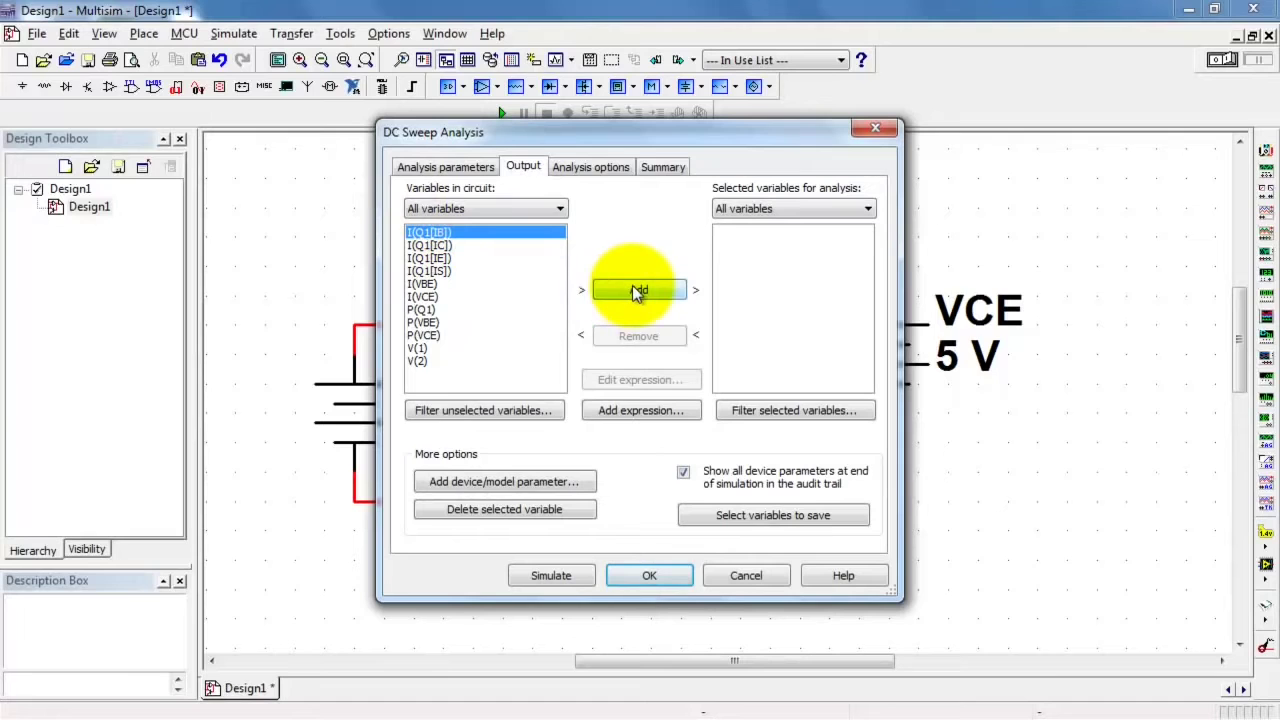
{"action": "left_click", "coordinate": [636, 290]}
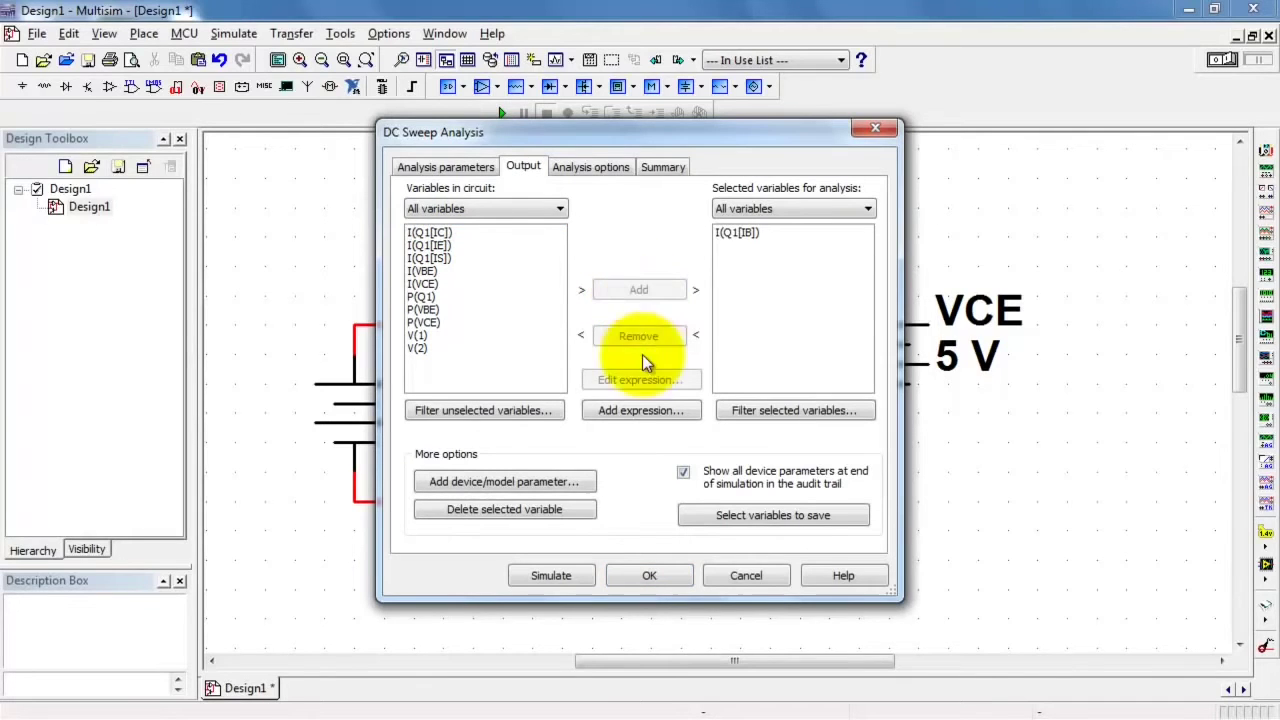
{"action": "left_click", "coordinate": [552, 576]}
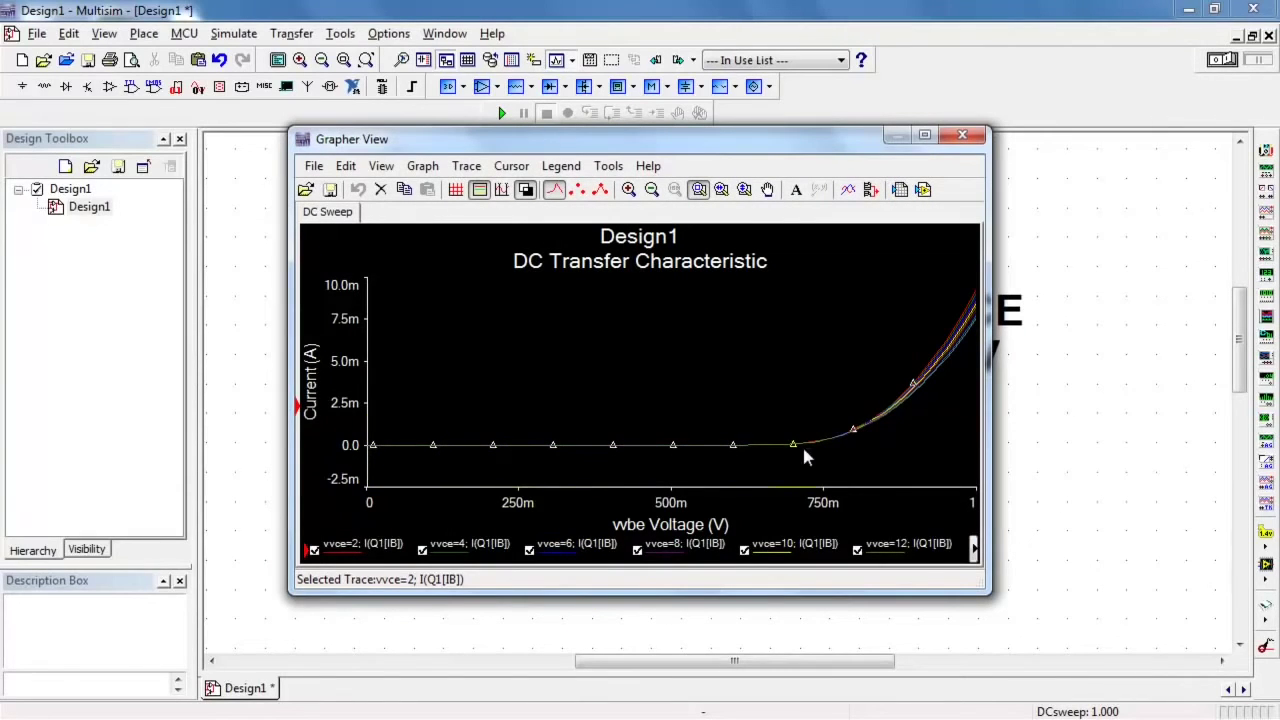
Maximize the Grapher View and select the vvce=4 and vvce=12 traces in the legend
{"action": "left_click", "coordinate": [990, 338]}
{"action": "left_click", "coordinate": [924, 134]}
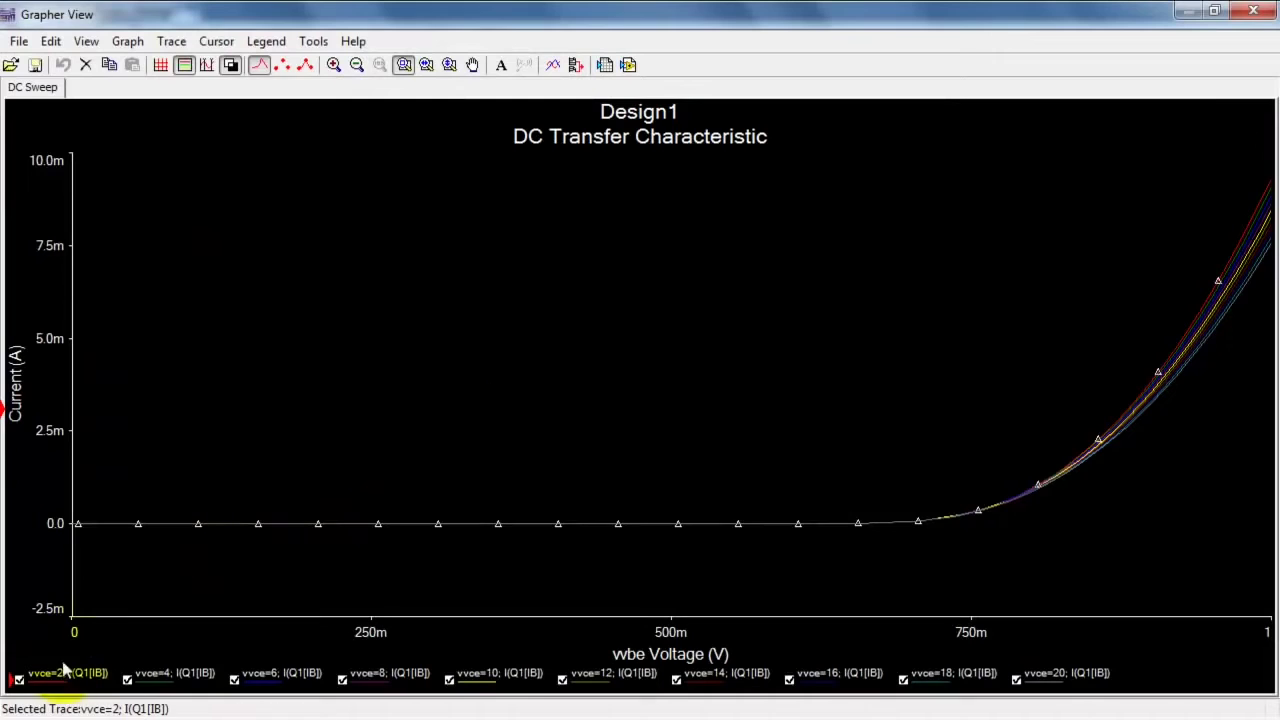
{"action": "left_click", "coordinate": [52, 686]}
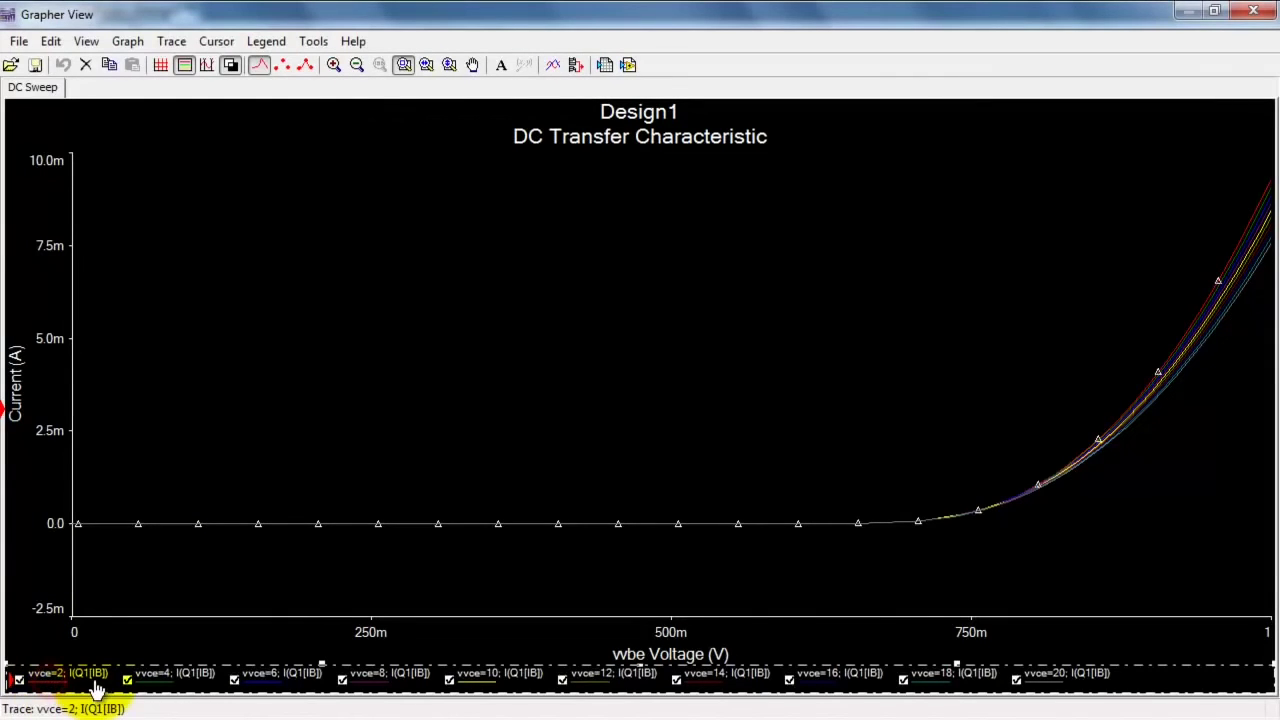
{"action": "left_click", "coordinate": [152, 688]}
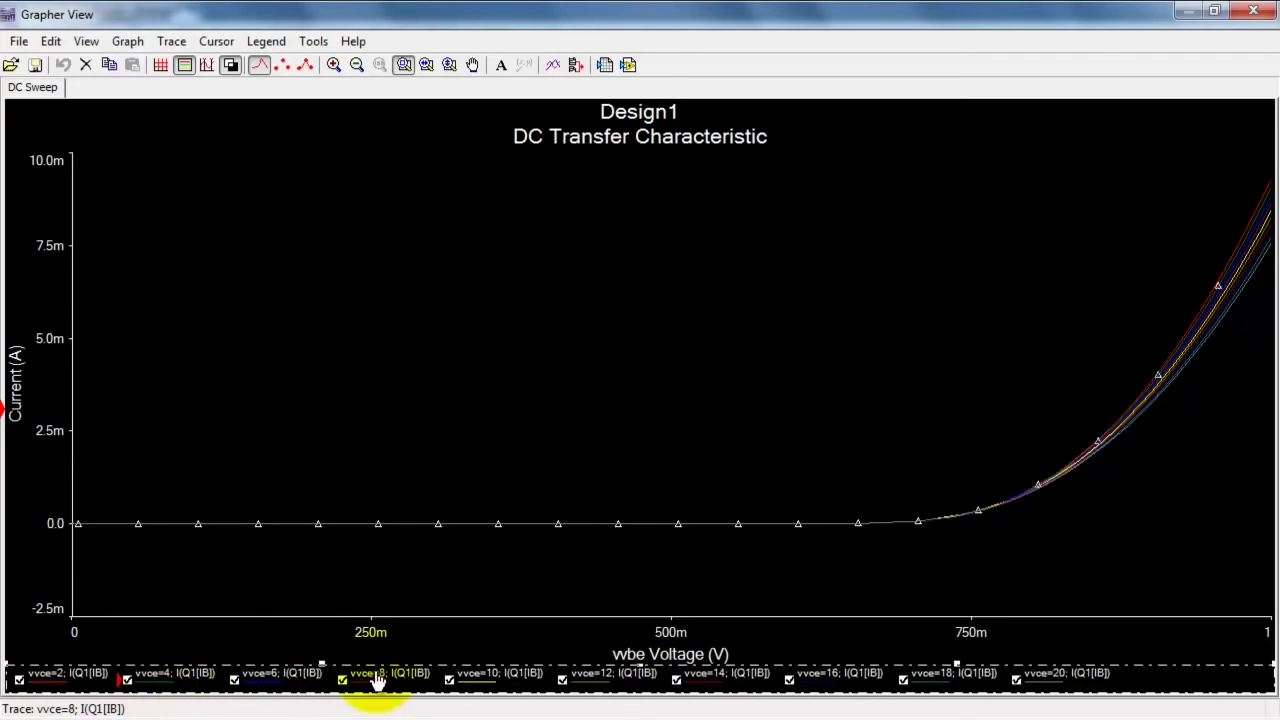
{"action": "left_click", "coordinate": [596, 688]}
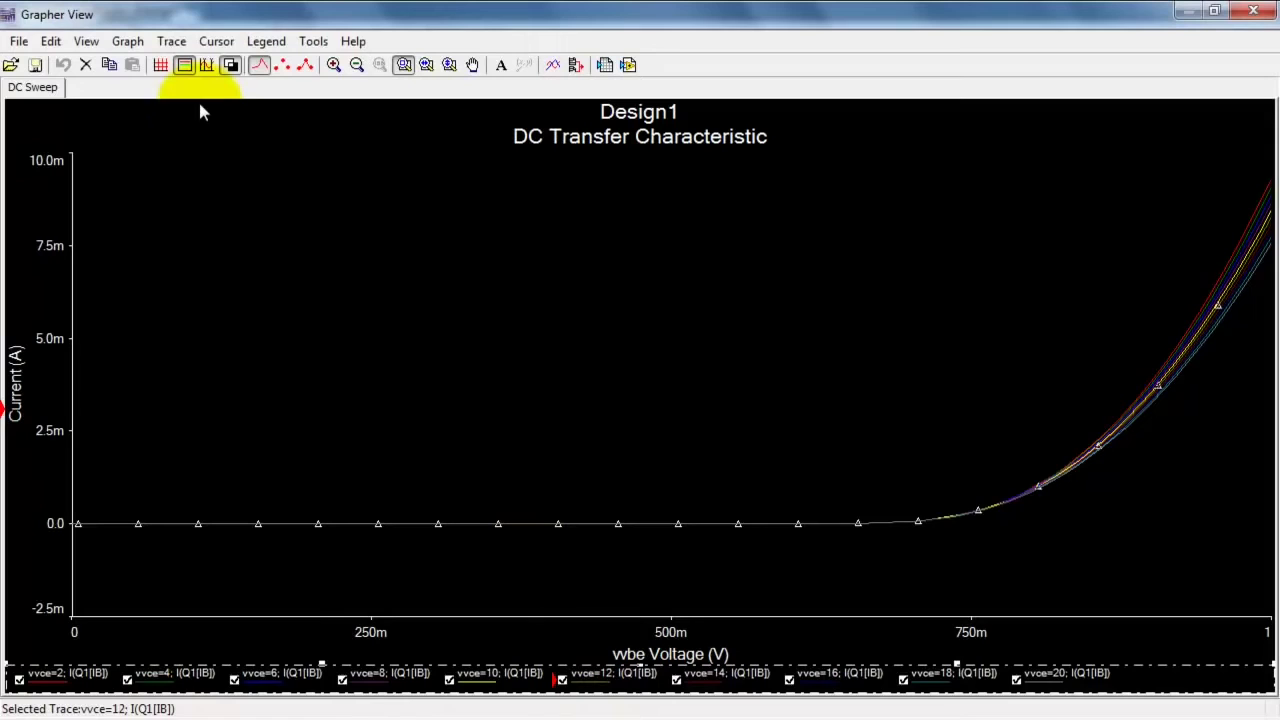
{"action": "left_click", "coordinate": [207, 65]}
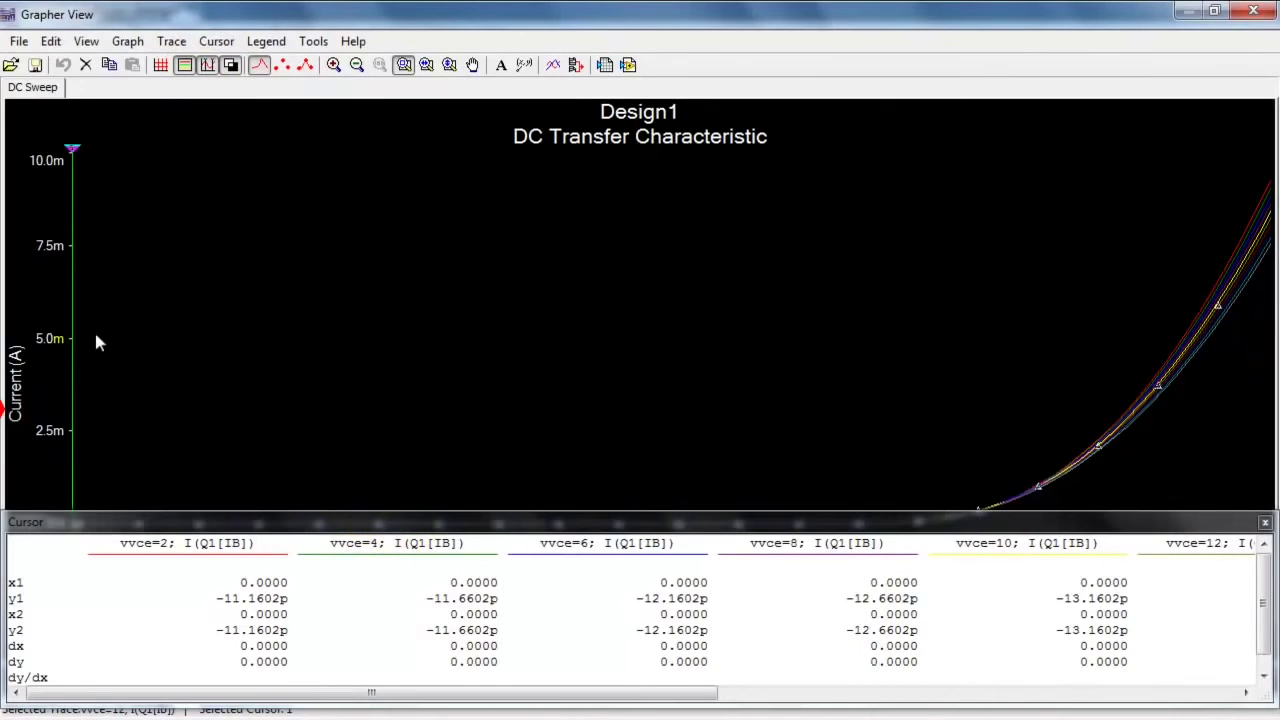
{"action": "left_click_drag", "start_coordinate": [75, 338], "coordinate": [1196, 413]}
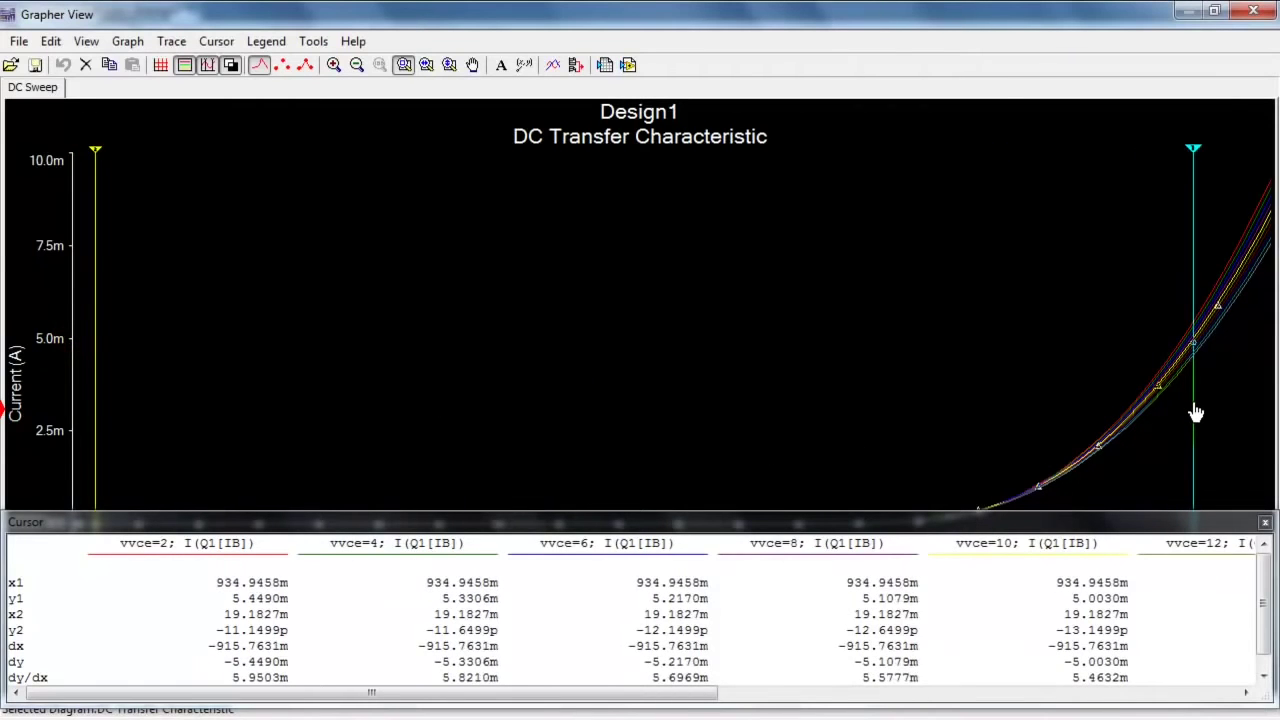
{"action": "left_click", "coordinate": [1190, 333]}
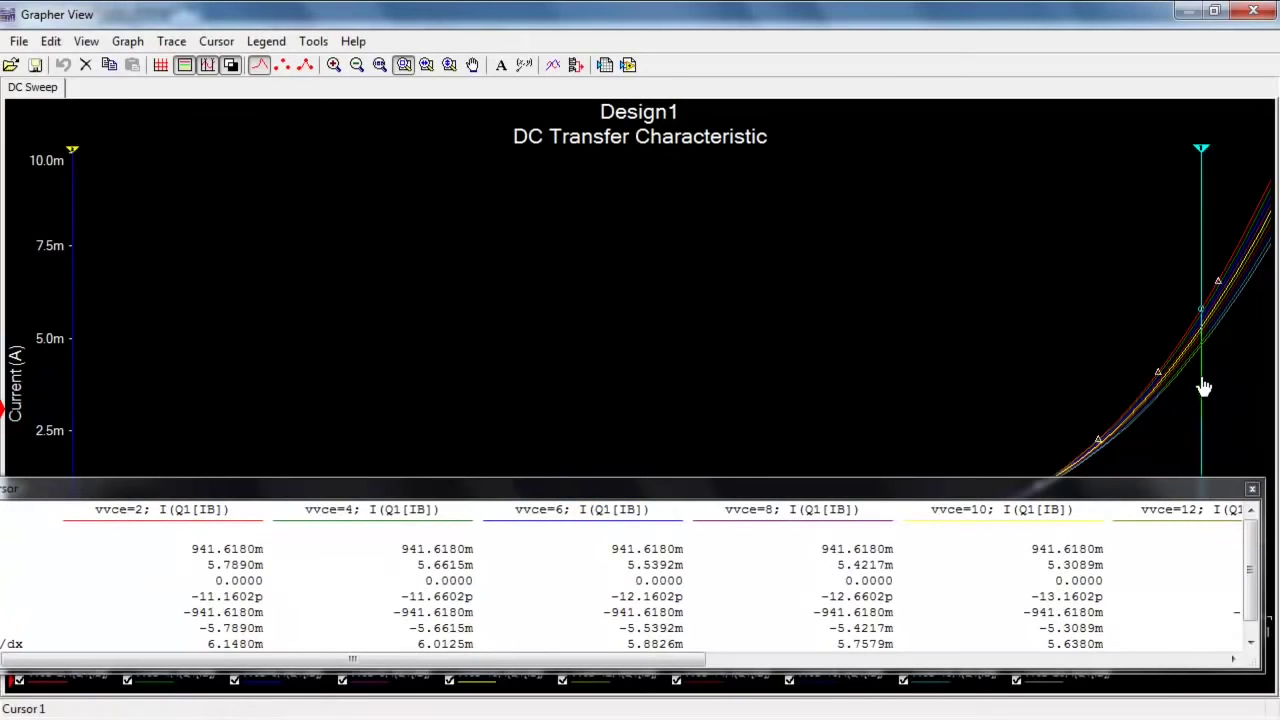
{"action": "left_click_drag", "start_coordinate": [1205, 380], "coordinate": [1255, 254]}
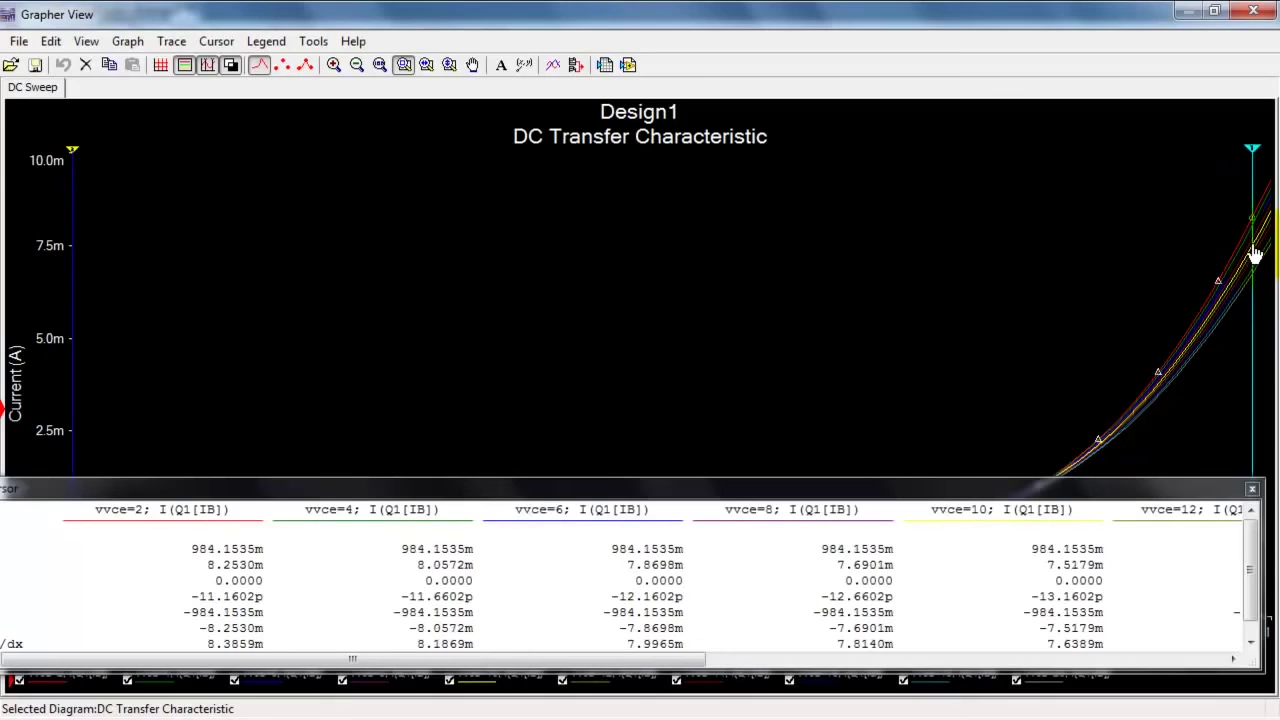
{"action": "left_click", "coordinate": [1255, 312]}
{"action": "left_click", "coordinate": [1250, 352]}
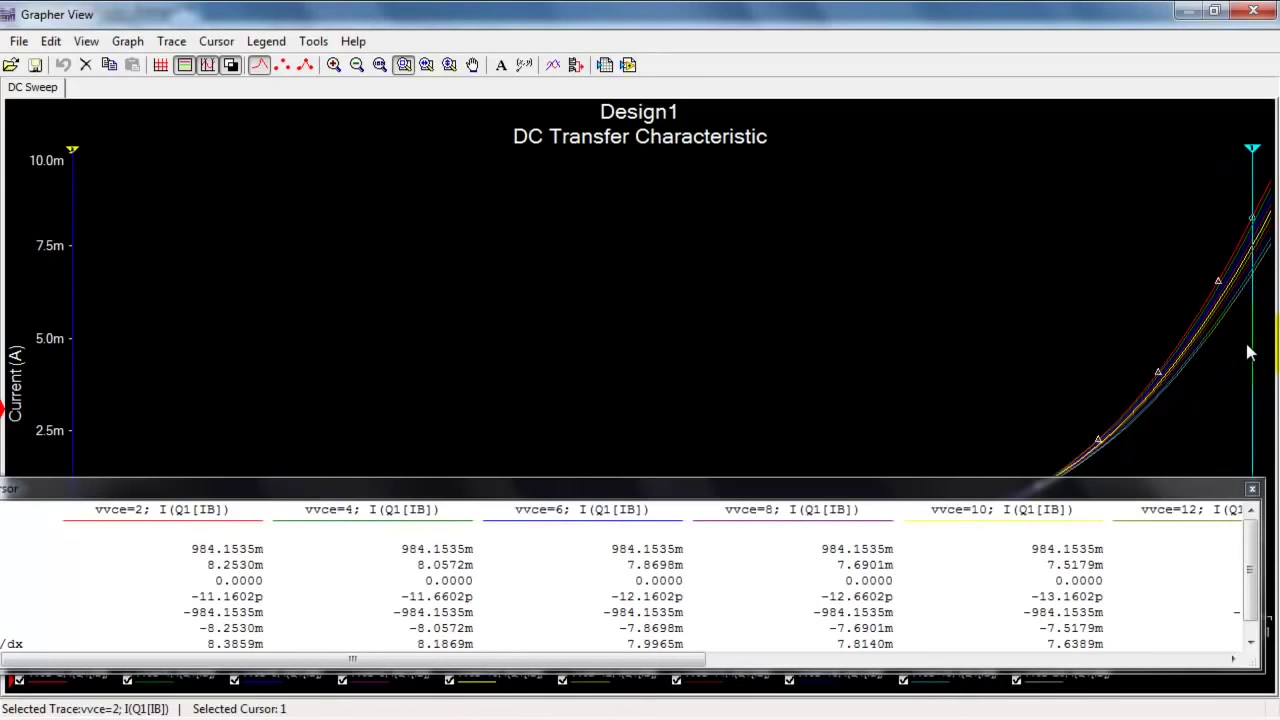
{"action": "left_click", "coordinate": [209, 70]}
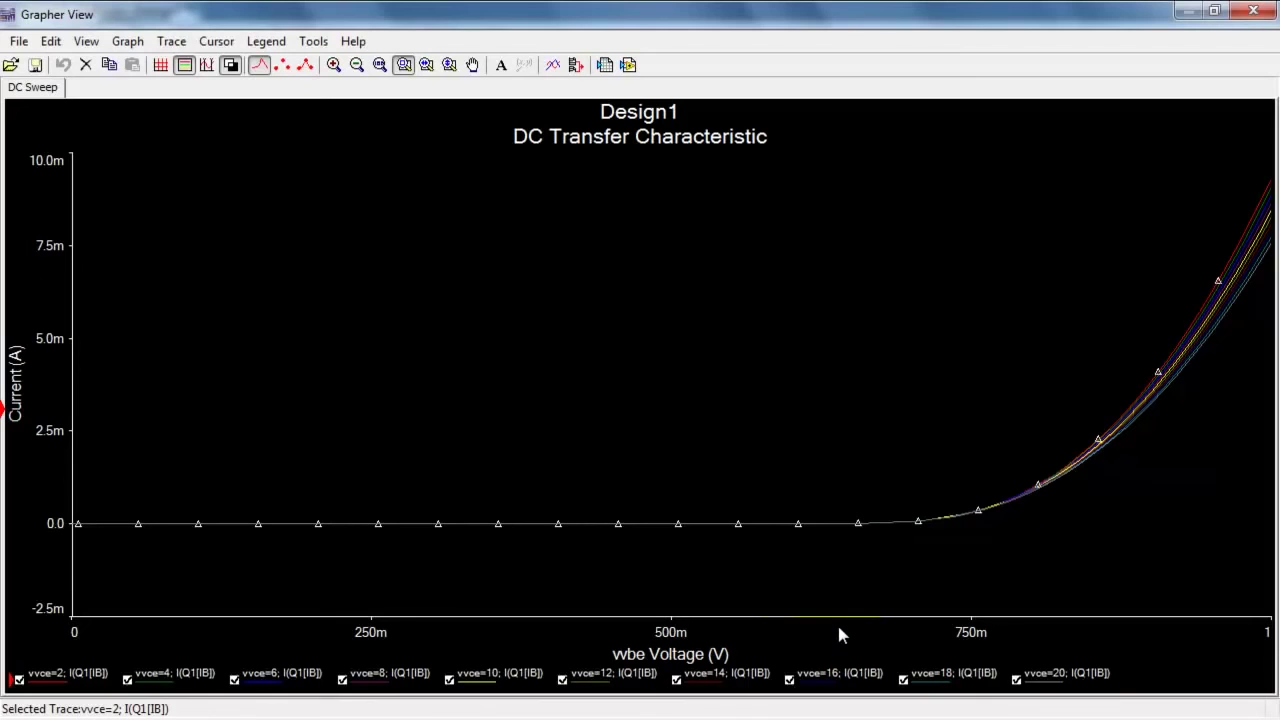
Set the bottom axis range minimum to 0.6 V in Axis Properties and apply it
{"action": "right_click", "coordinate": [672, 640]}
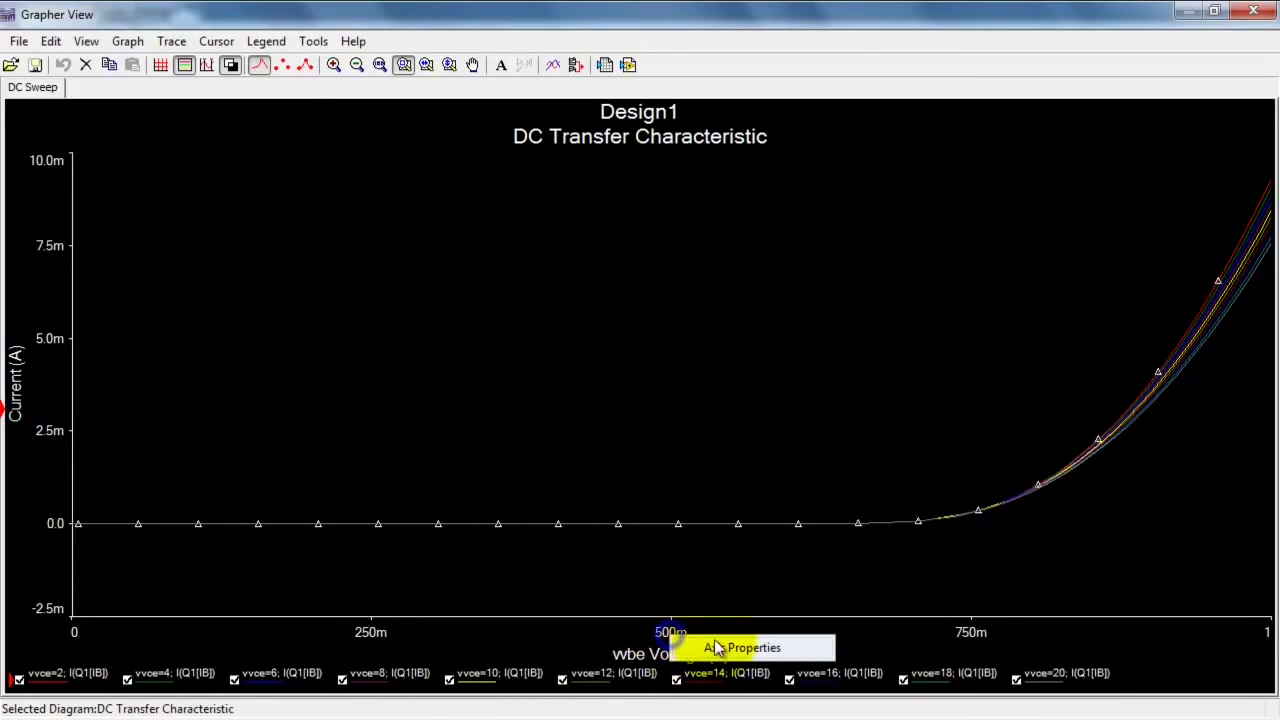
{"action": "left_click", "coordinate": [716, 647]}
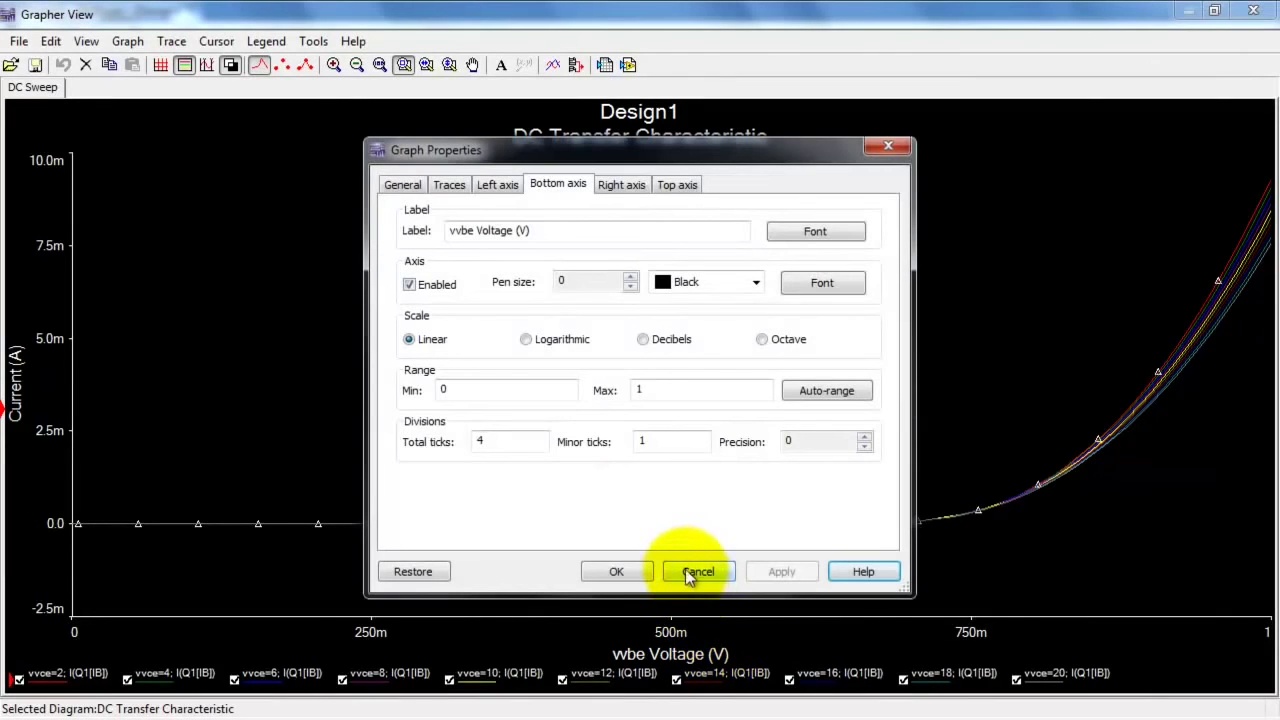
{"action": "left_click", "coordinate": [468, 389]}
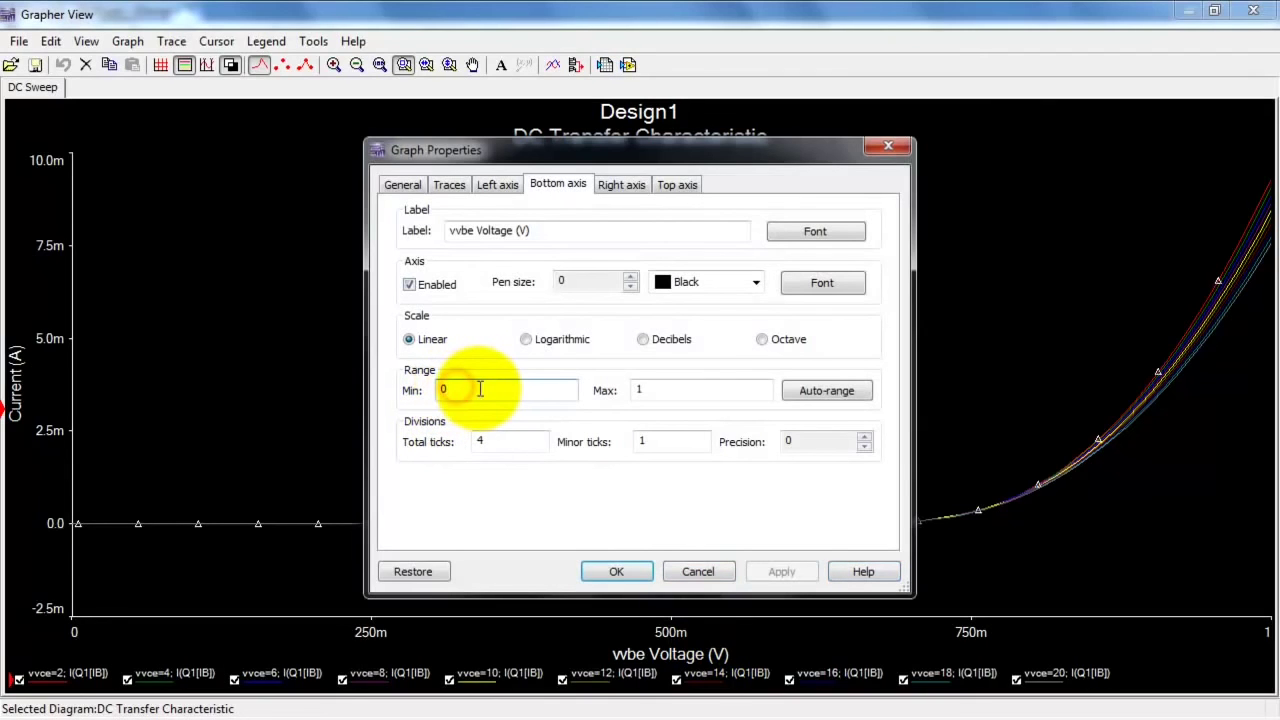
{"action": "type", "text": ".6"}
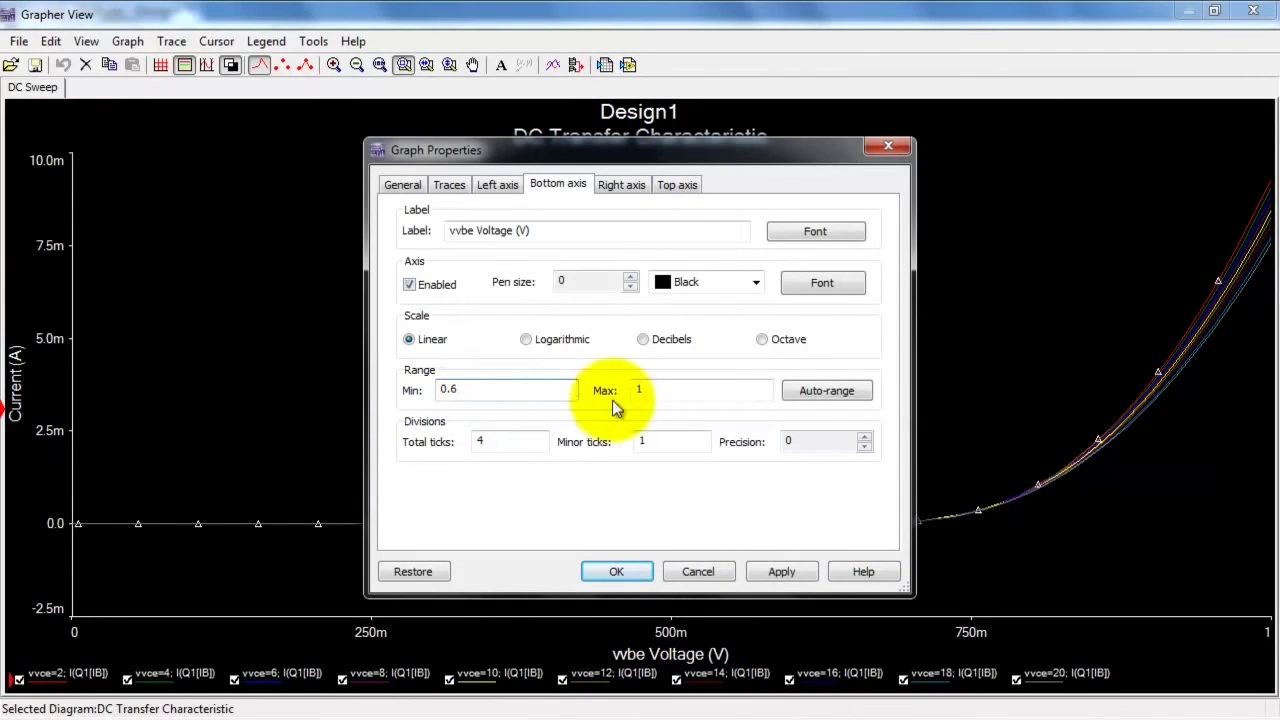
{"action": "left_click", "coordinate": [780, 571]}
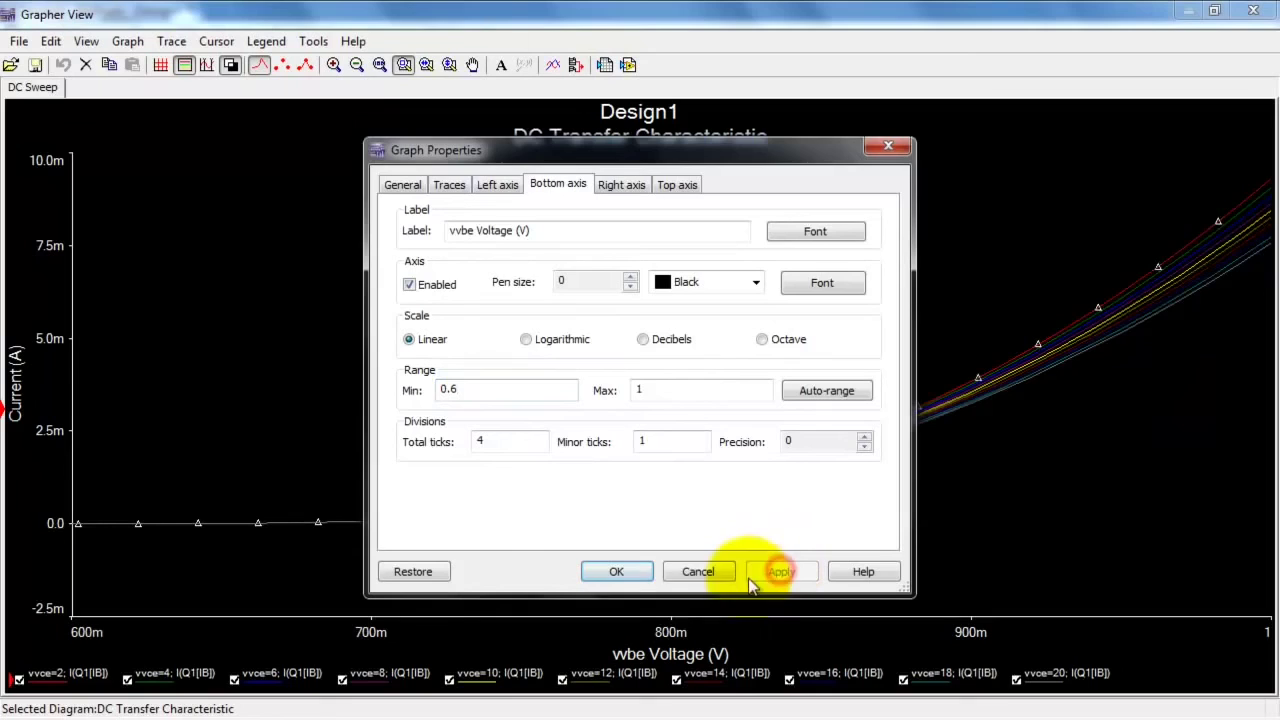
{"action": "left_click", "coordinate": [617, 571]}
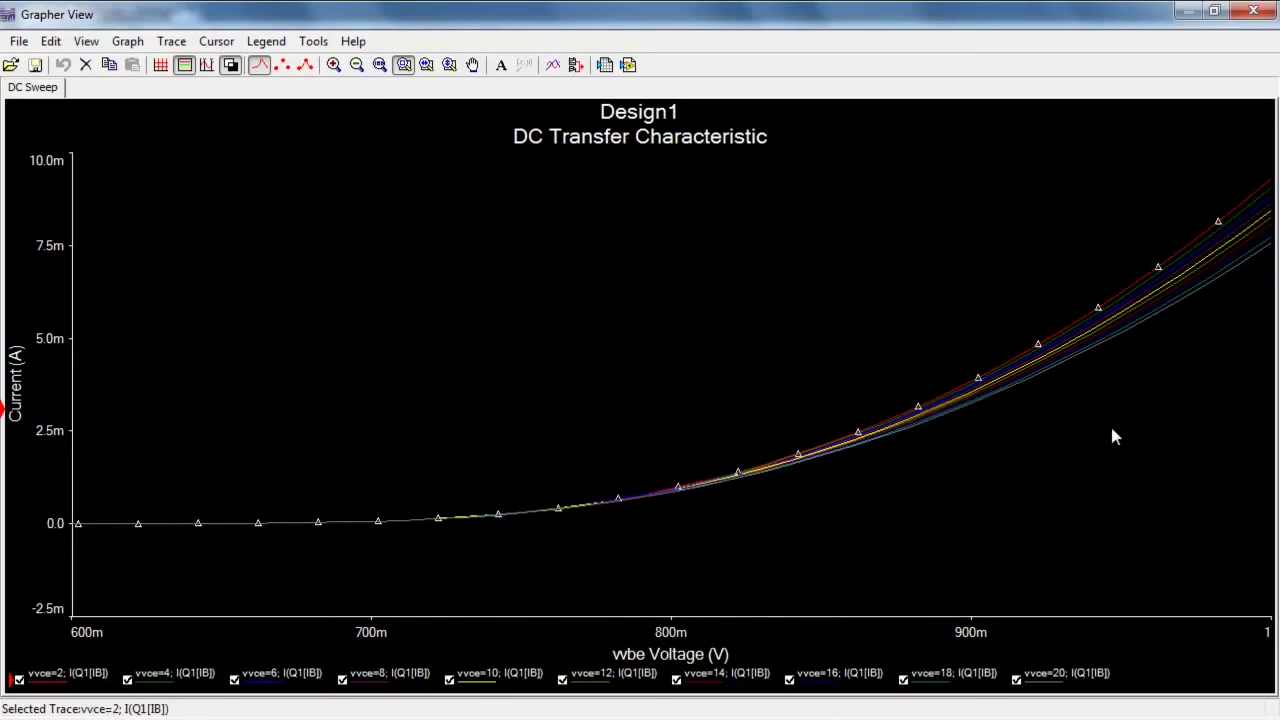
Turn on grid lines over the ten base-current curves in the DC Transfer Characteristic plot
{"action": "left_click", "coordinate": [160, 64]}
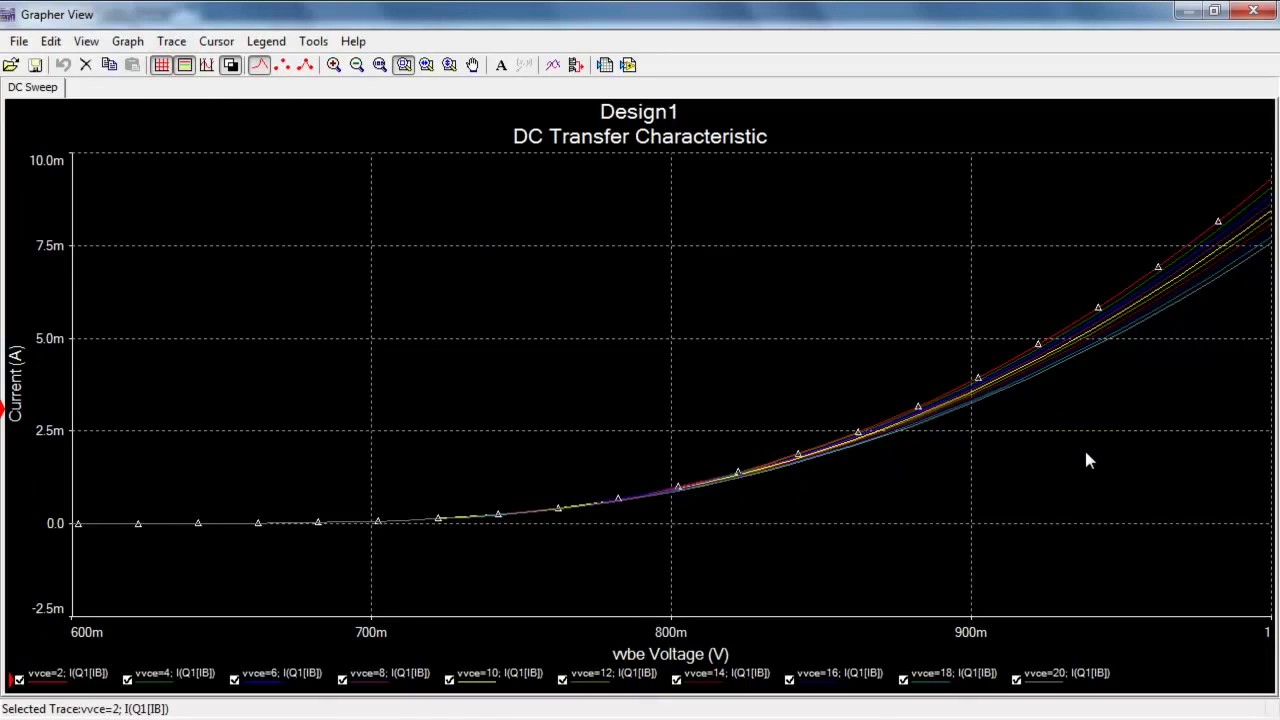